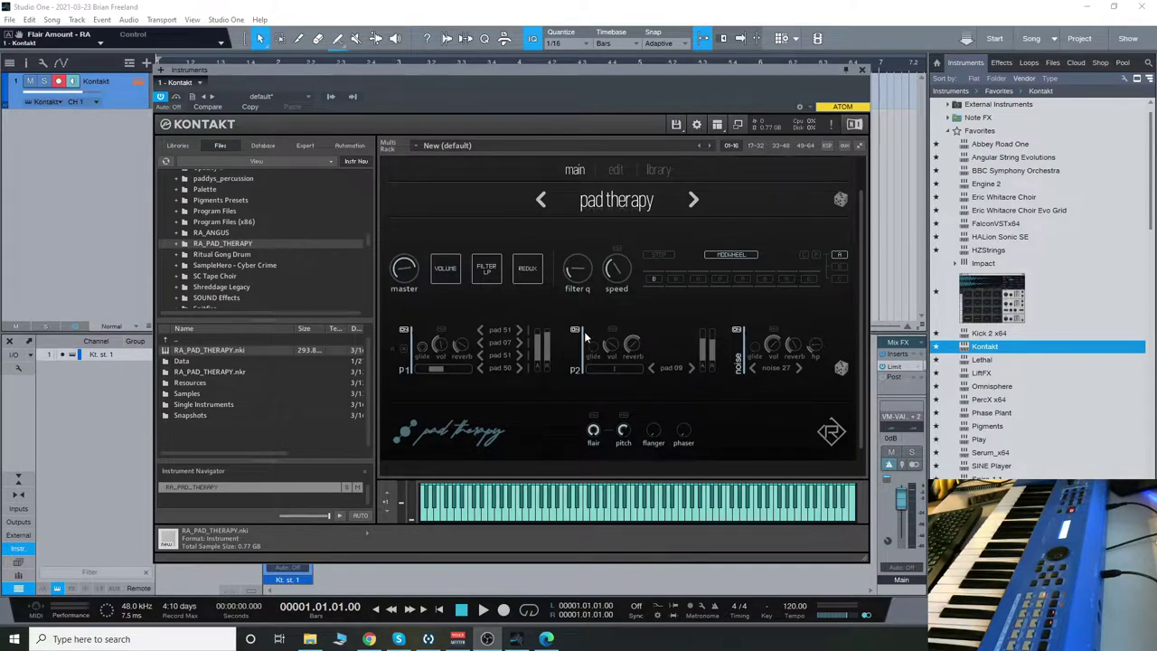
- Turn off the Volume module, switch the filter from LP to HP, and toggle Redux on the pad therapy preset
left_click(453, 267)
left_click(488, 271)
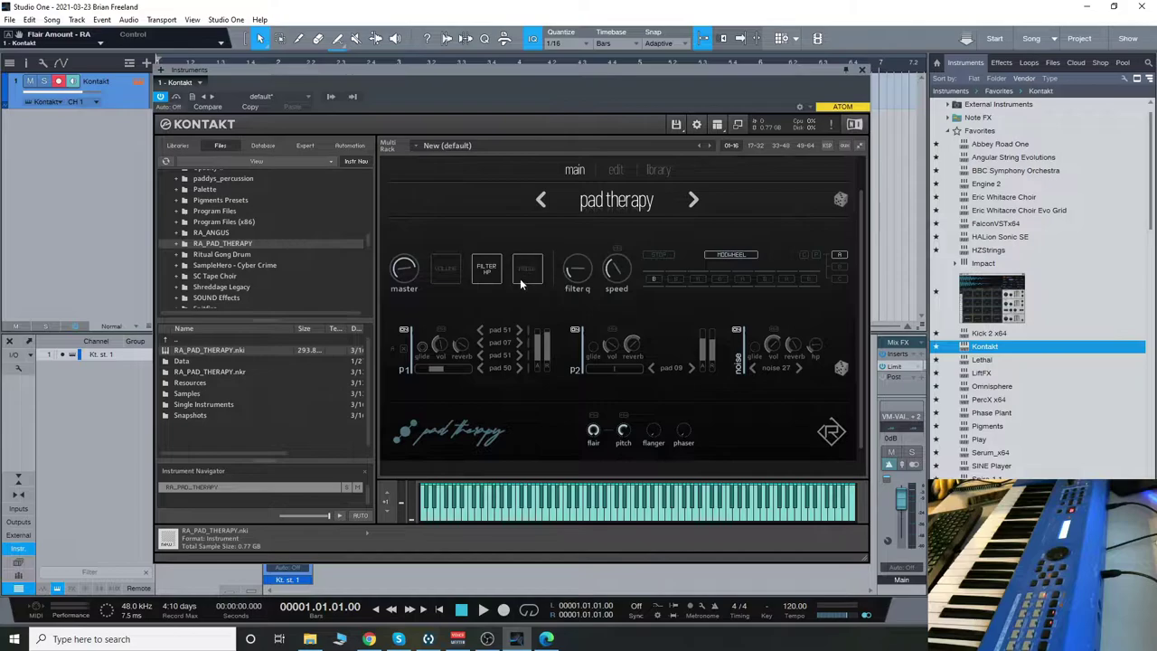
left_click(529, 276)
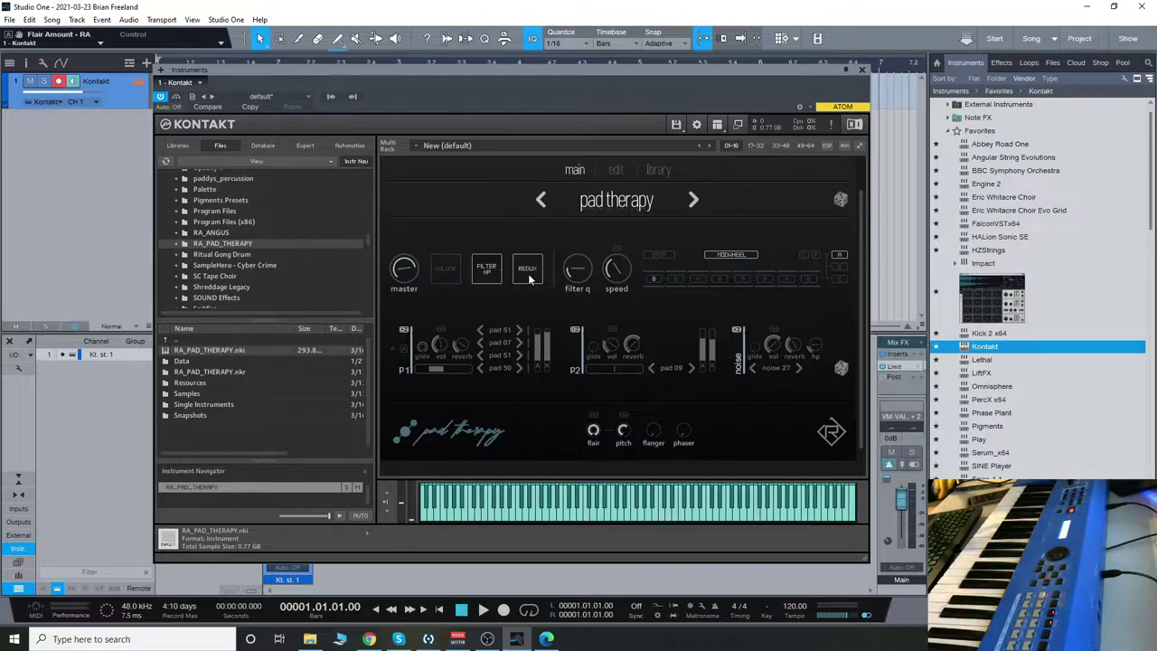
left_click(528, 277)
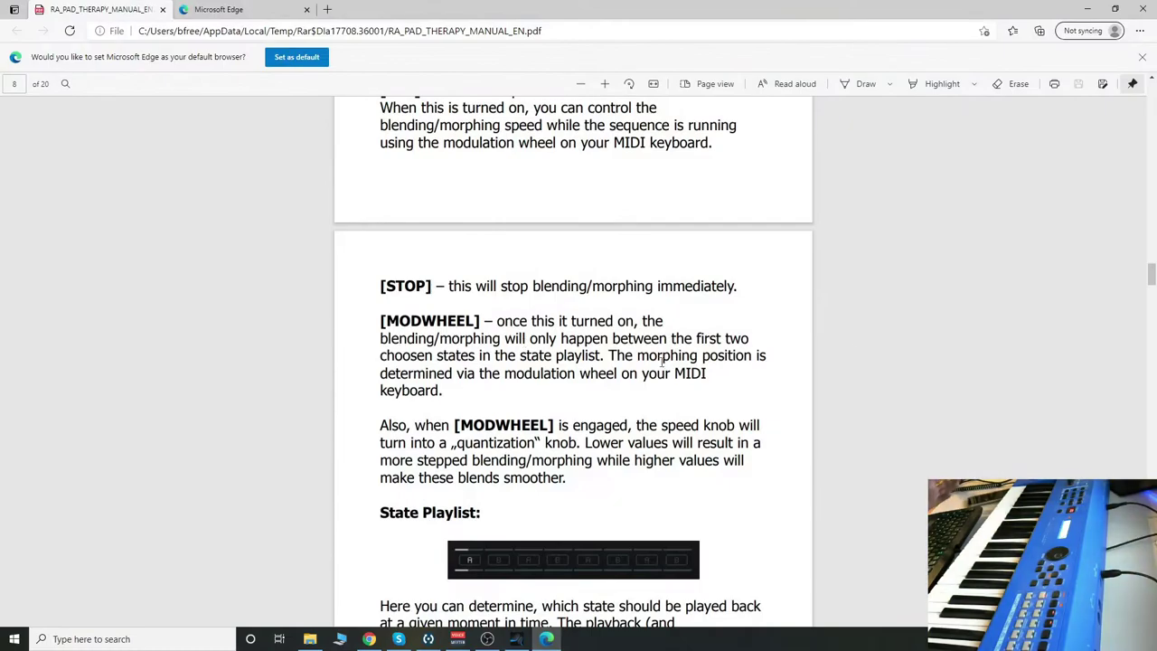
- Look through the installation and overview pages of the Pad Therapy manual and return to Kontakt in Studio One
scroll(844, 344, "down", 4)
scroll(841, 357, "up", 7)
scroll(813, 357, "up", 12)
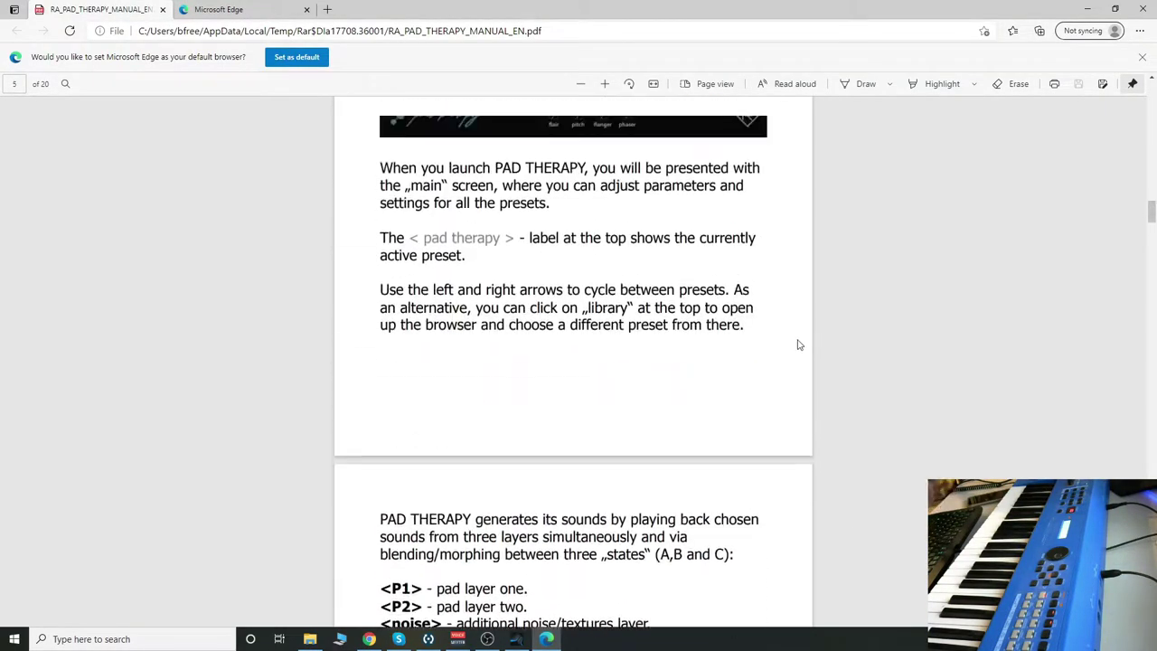
scroll(799, 344, "up", 10)
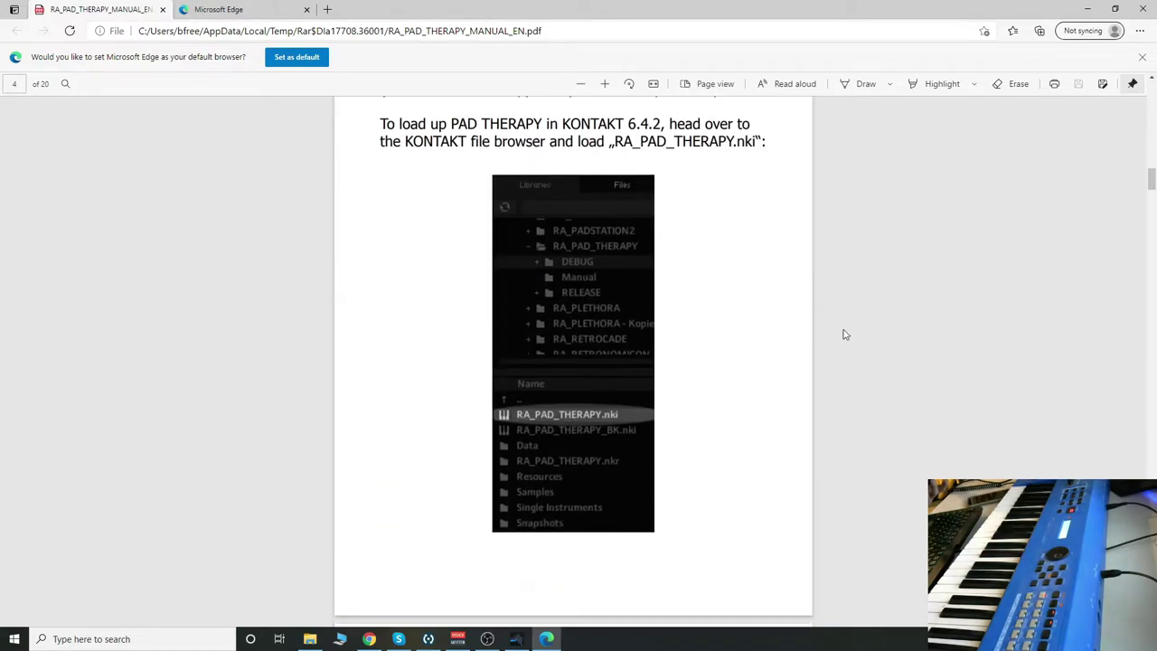
scroll(844, 334, "up", 3)
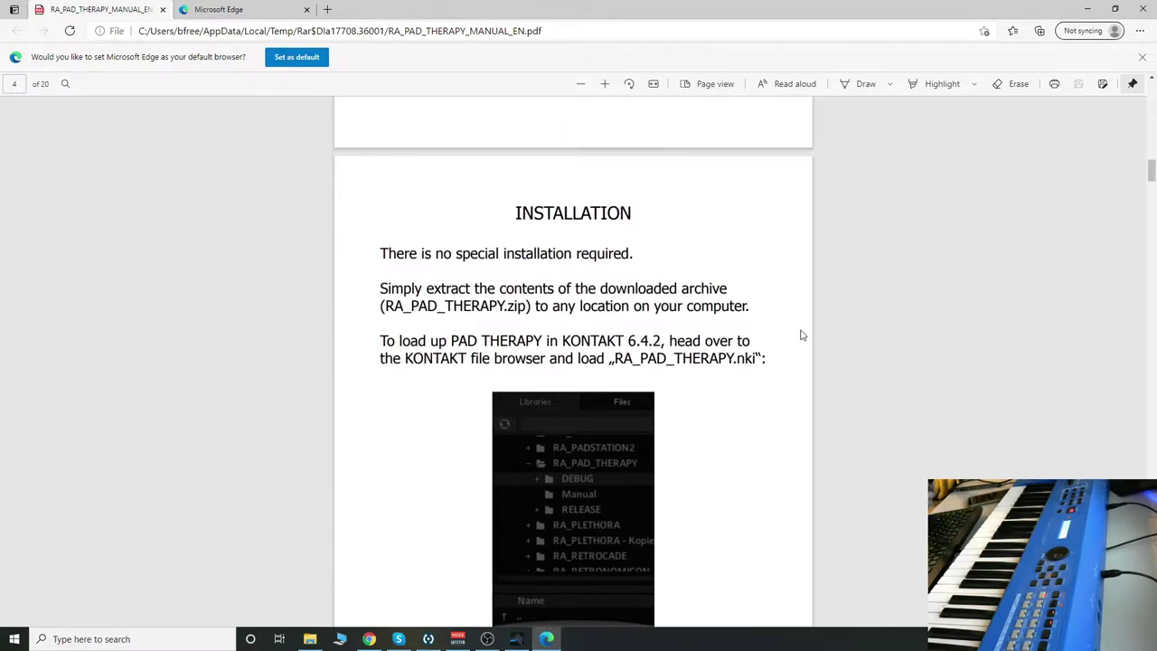
scroll(800, 335, "down", 2)
scroll(797, 332, "down", 1)
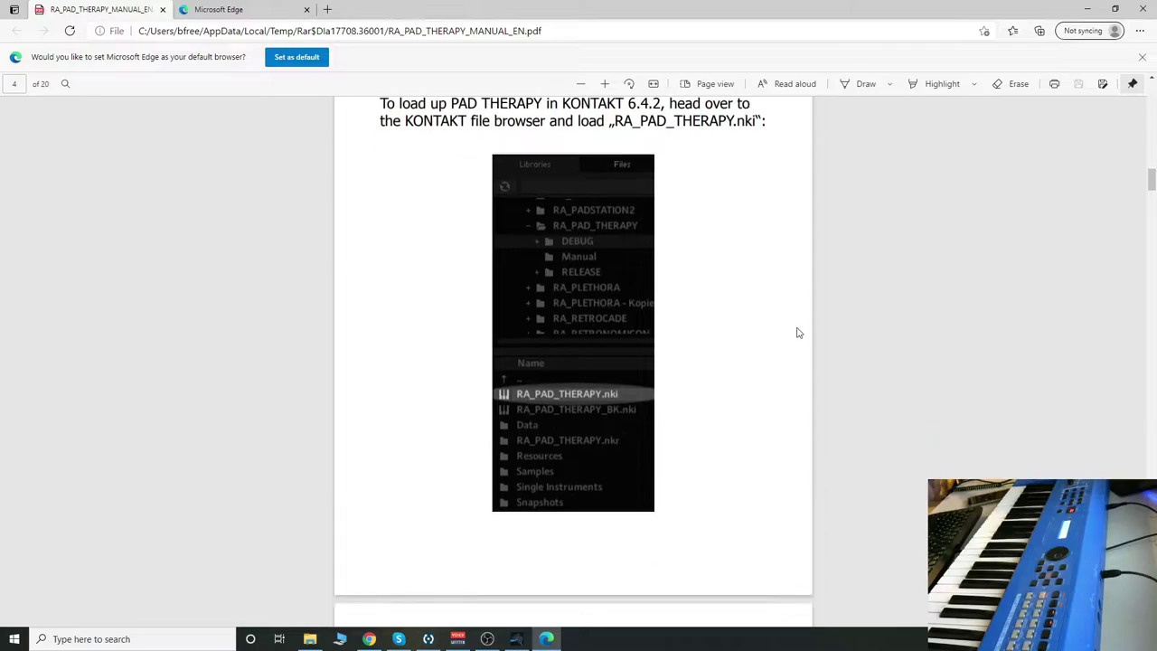
scroll(798, 332, "down", 5)
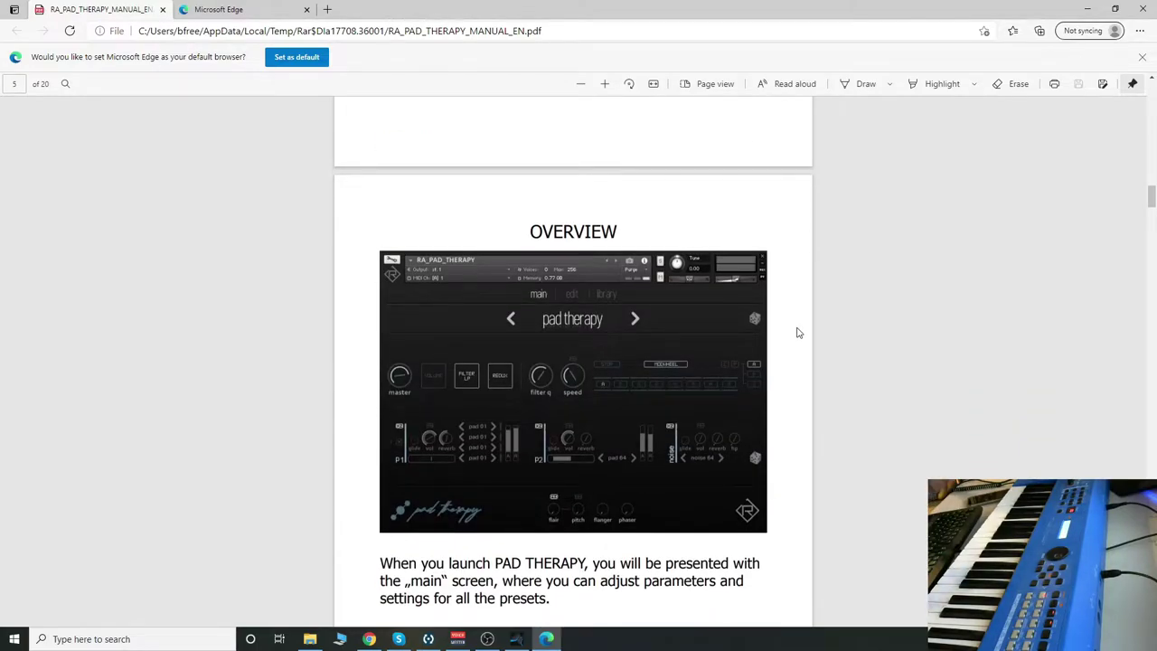
left_click(1092, 11)
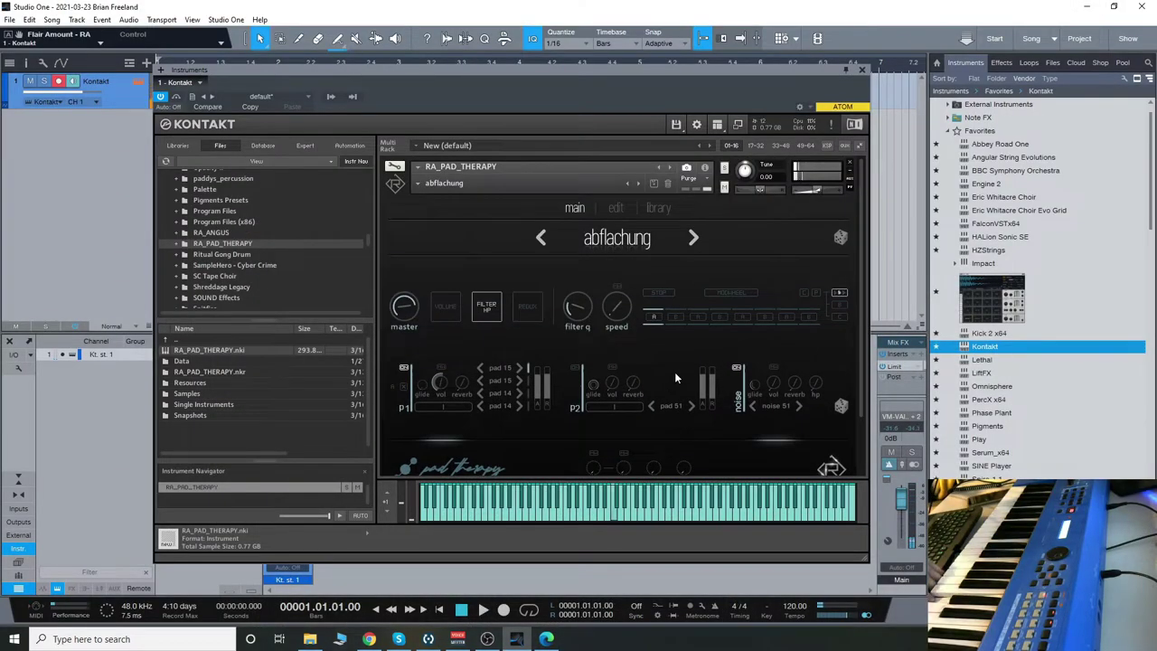
- Raise the phaser and flanger amounts on the abflachung preset, and load the diaphanous snapshot
scroll(694, 364, "down", 2)
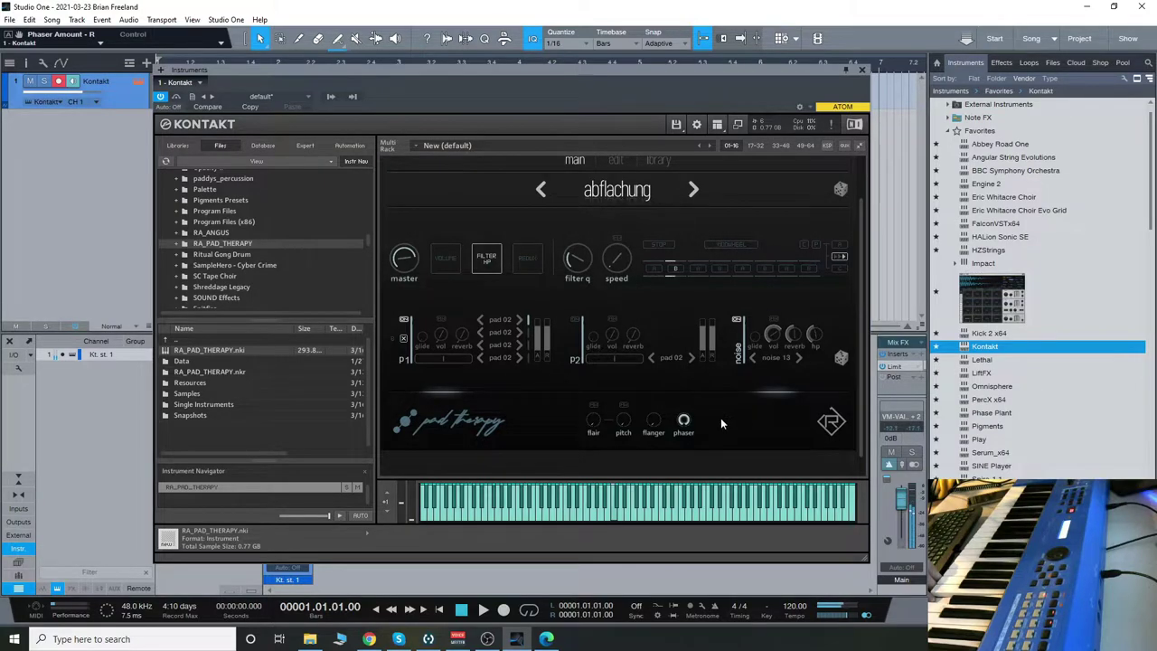
scroll(720, 417, "up", 1)
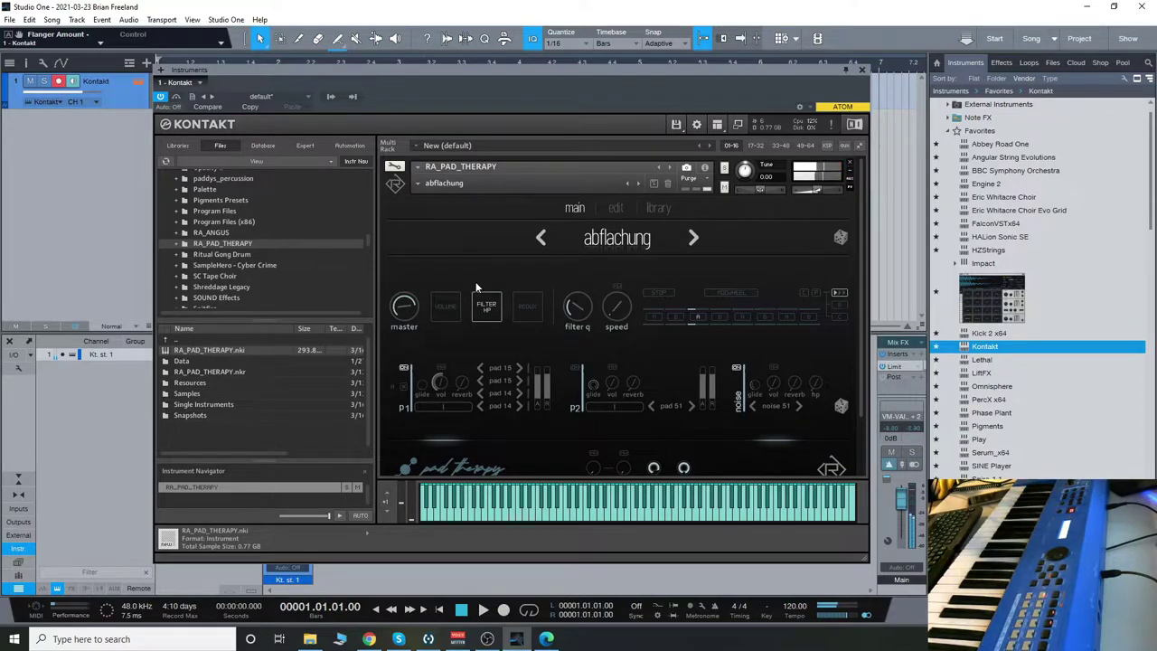
left_click(417, 192)
left_click(451, 194)
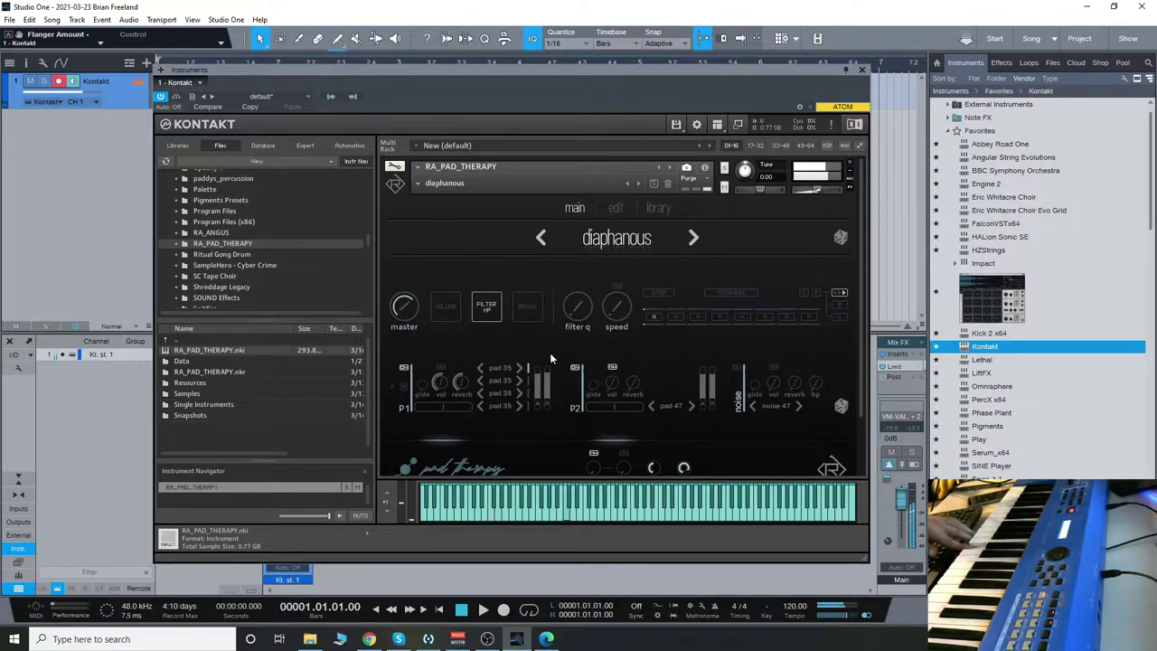
- Turn up the flair amount on the diaphanous preset
scroll(549, 353, "down", 2)
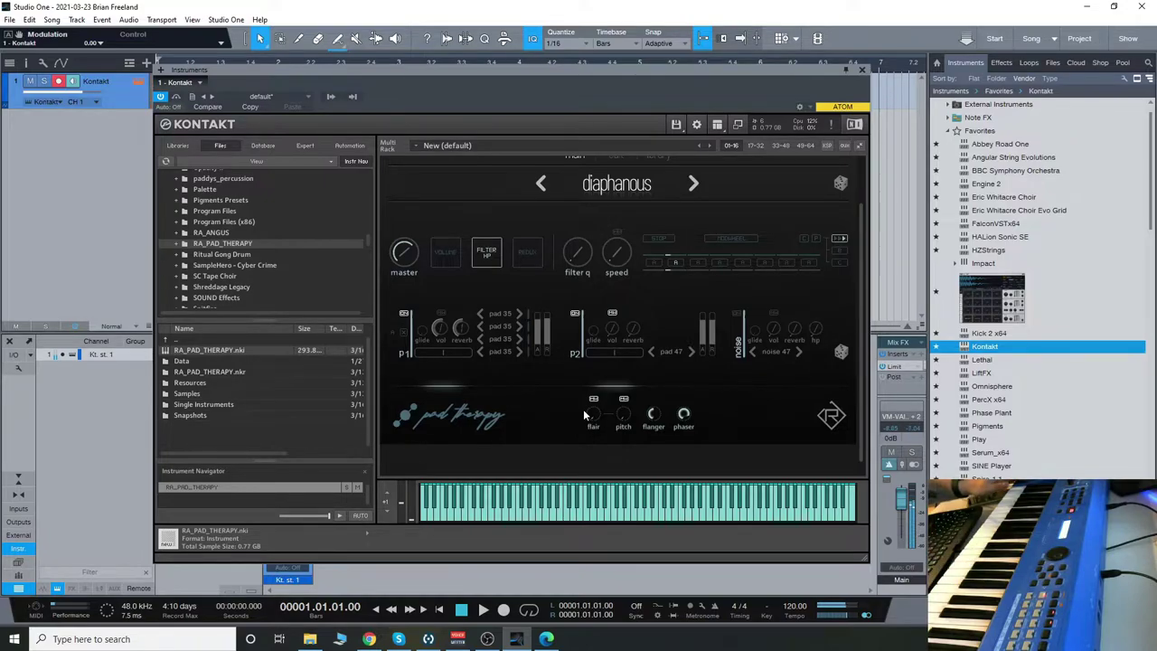
right_click(596, 419)
left_click(858, 194)
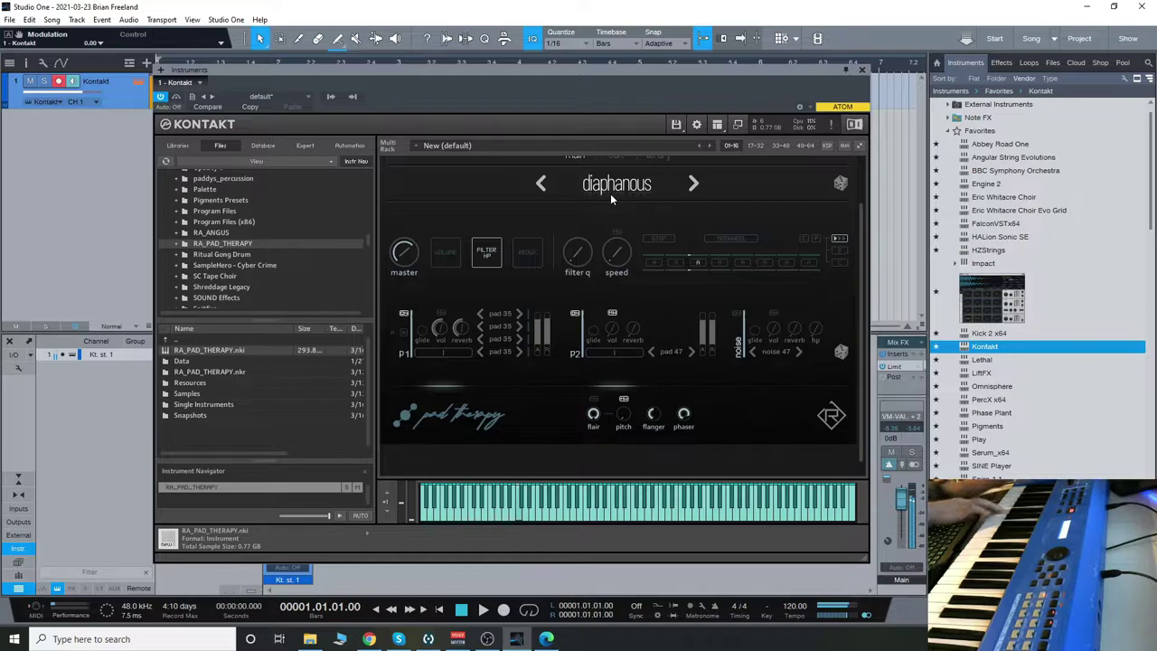
- Change the P1 layer's sounds to pad 39 in the first slot and pad 43 in the third, and advance the fourth slot
scroll(763, 402, "up", 2)
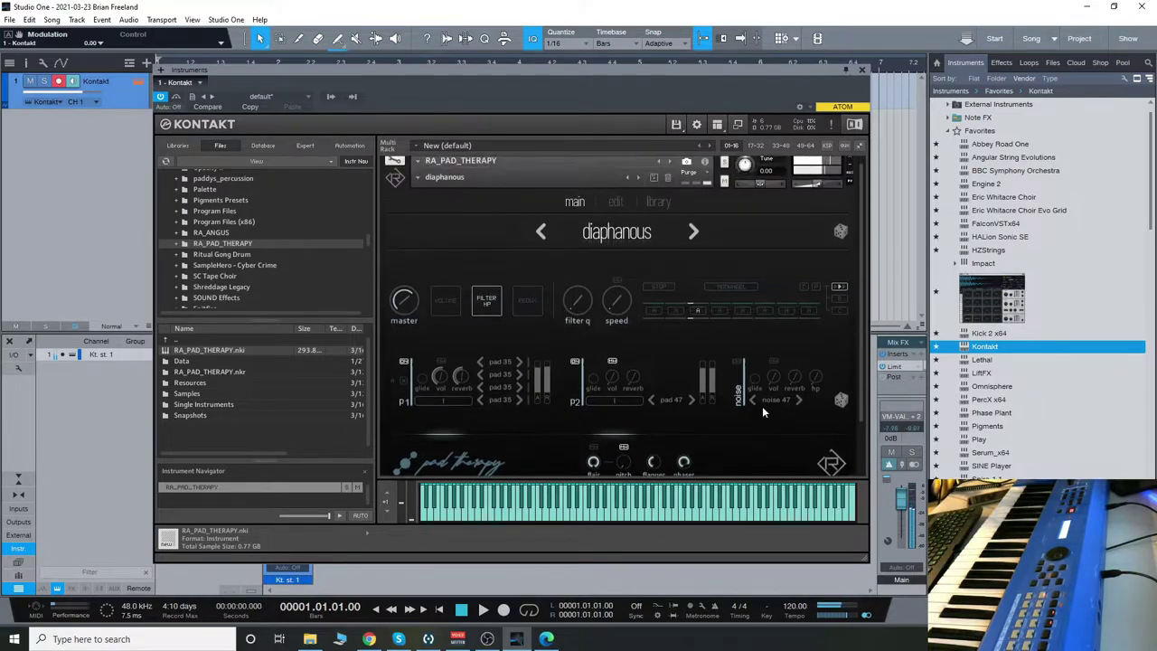
left_click(520, 369)
left_click(519, 394)
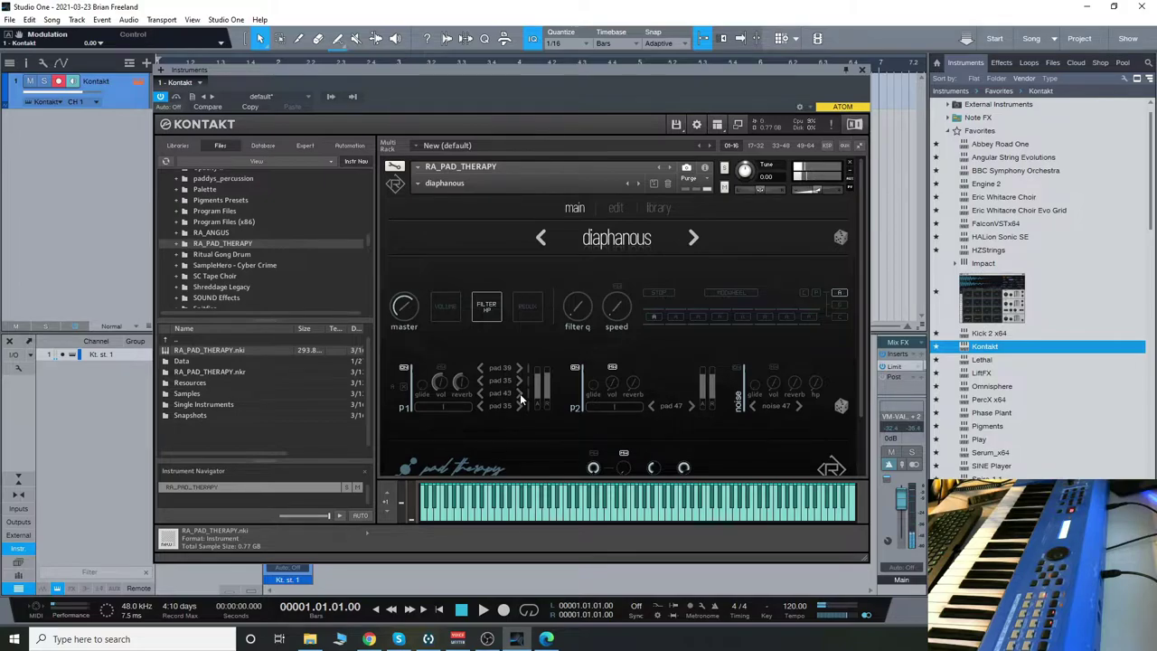
left_click(519, 405)
- Step the second pad slot of the P1 layer back seven sounds
left_click(480, 380)
left_click(480, 380)
left_click(480, 380)
left_click(480, 381)
left_click(480, 381)
left_click(480, 380)
left_click(480, 380)
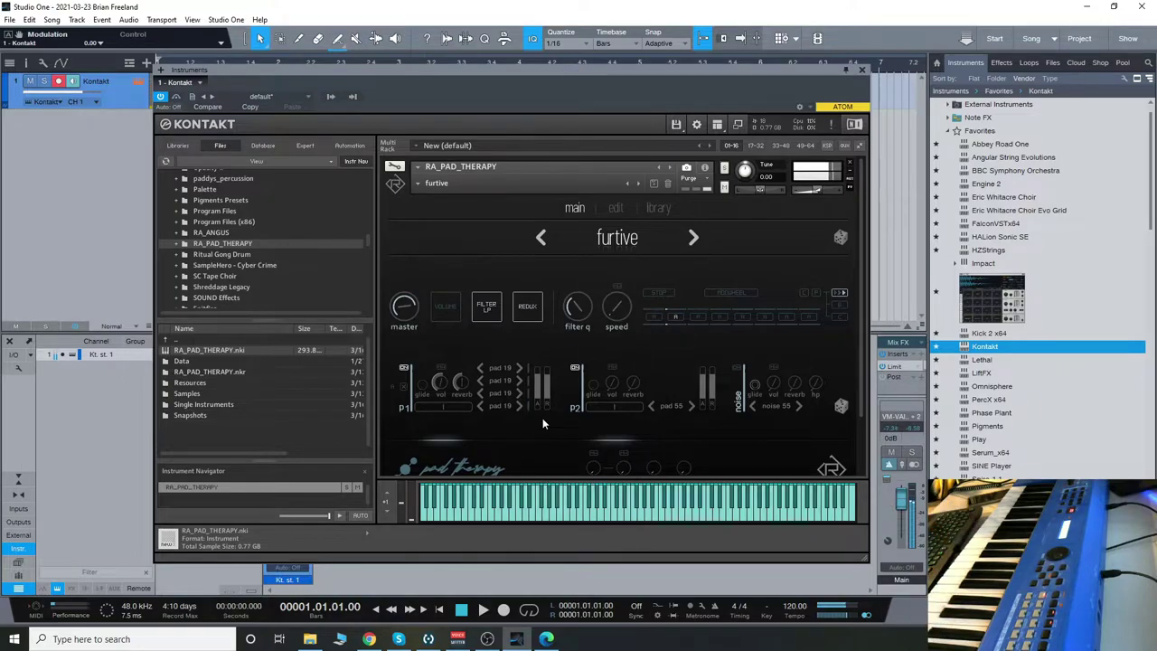
- Load the galaxie unendlich snapshot and adjust its effects by turning Redux off and the flair amount up
left_click(638, 180)
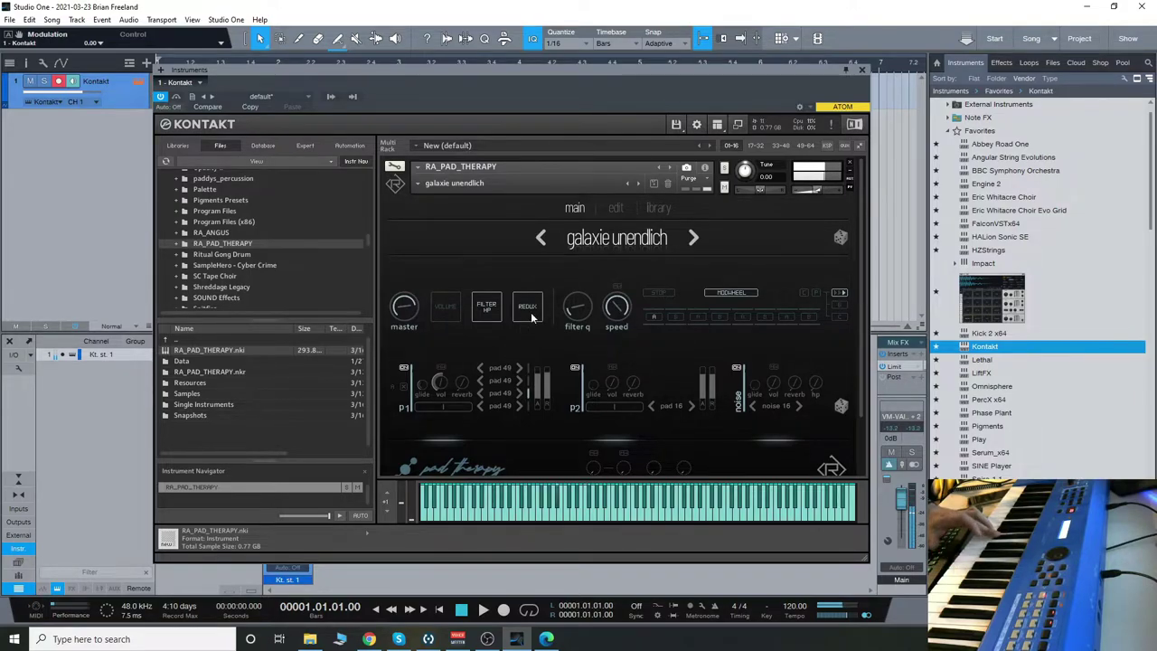
scroll(664, 391, "down", 3)
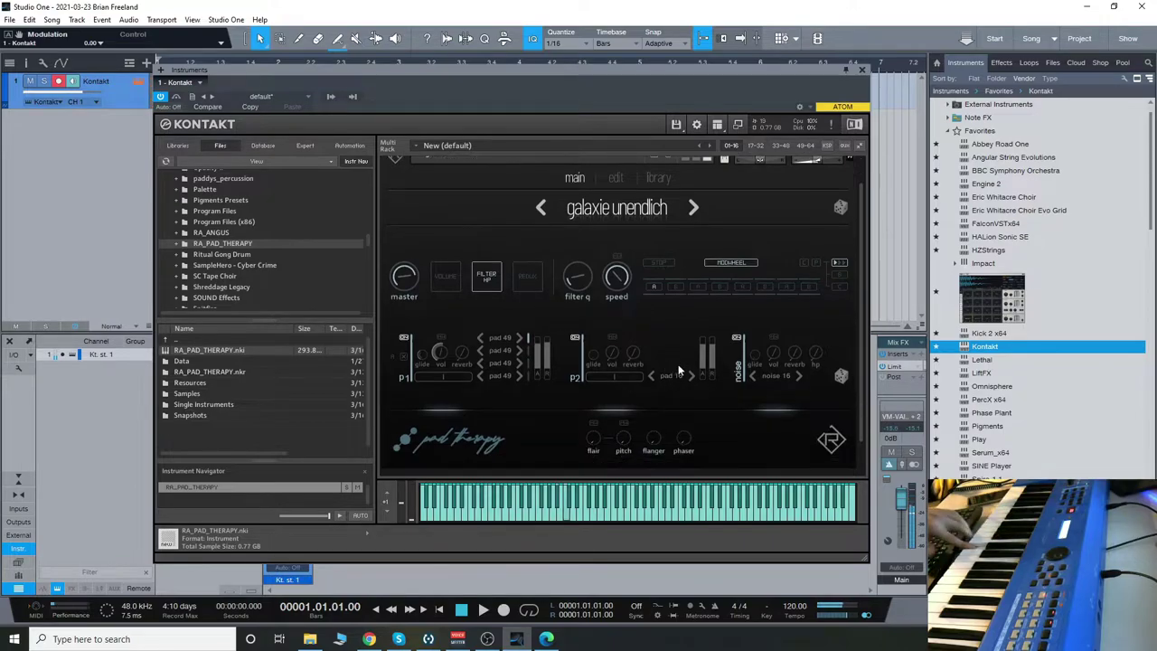
left_click(598, 412)
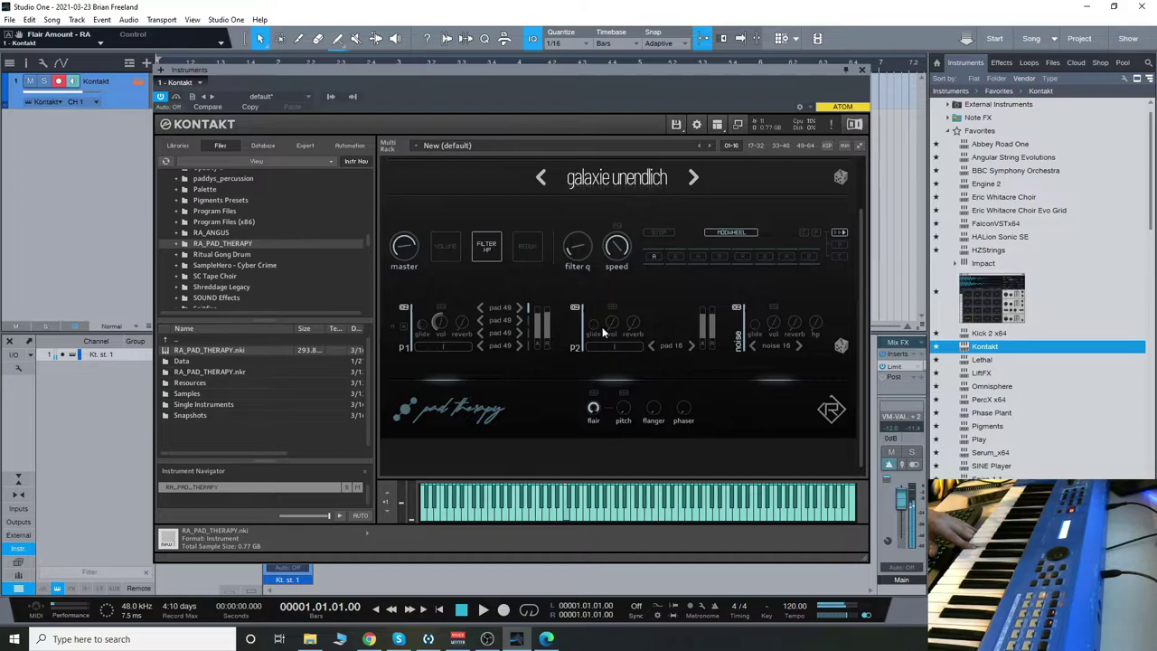
scroll(692, 292, "up", 2)
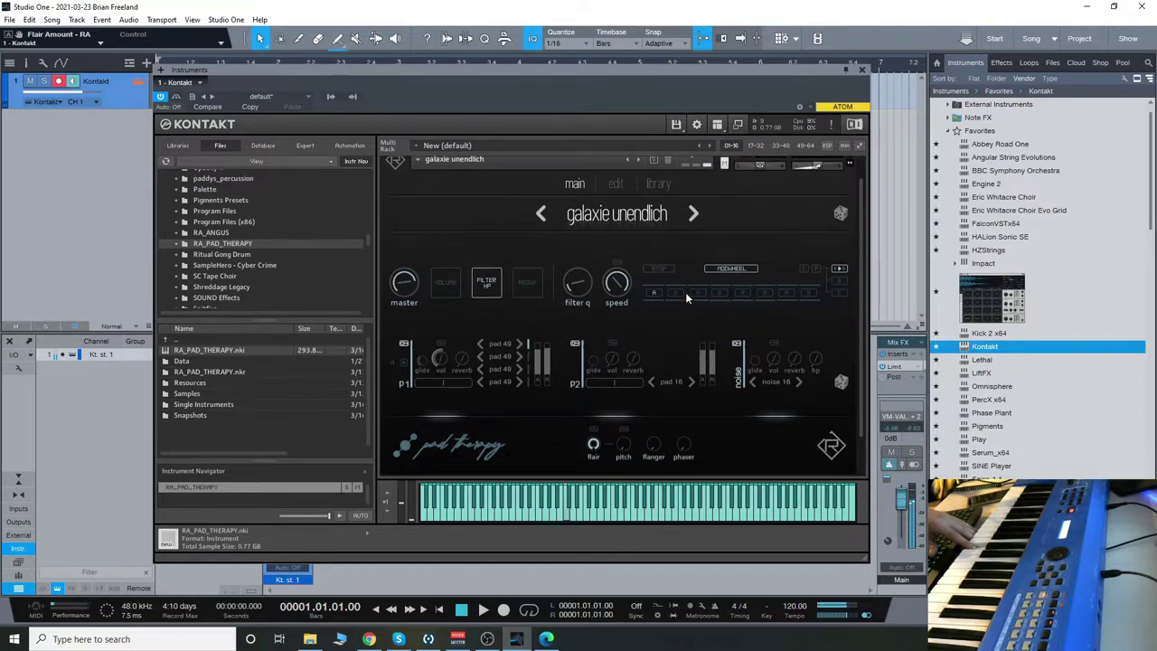
- Randomize the pad and noise sources of galaxie unendlich, and step the second P1 pad slot back one sound
left_click(842, 383)
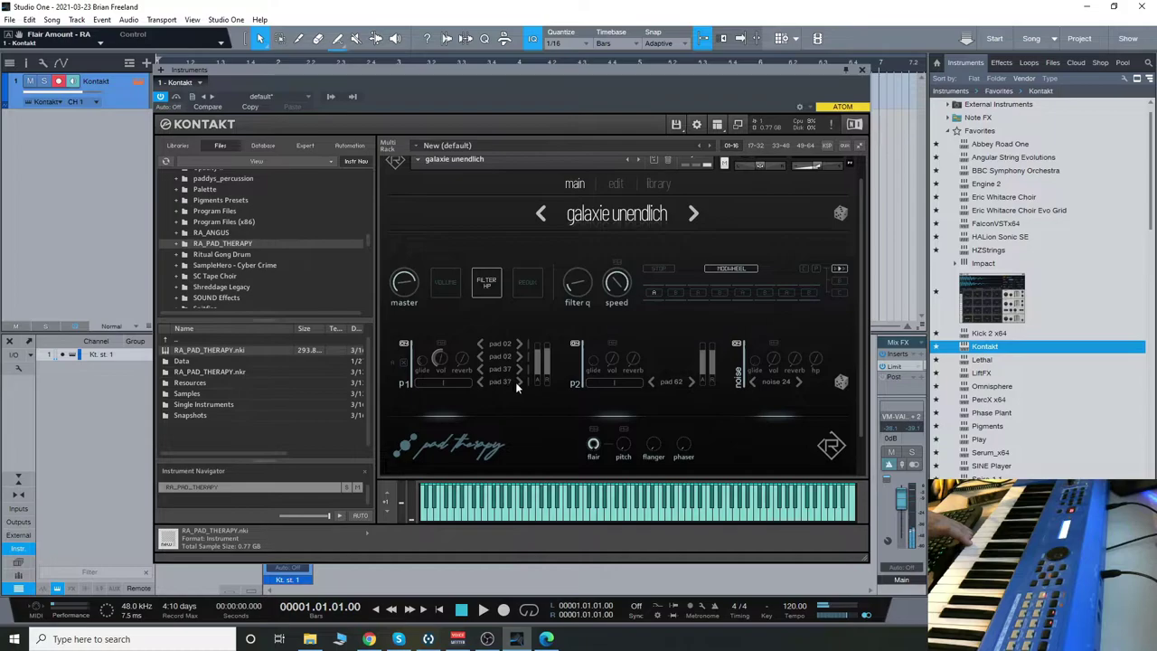
left_click(483, 358)
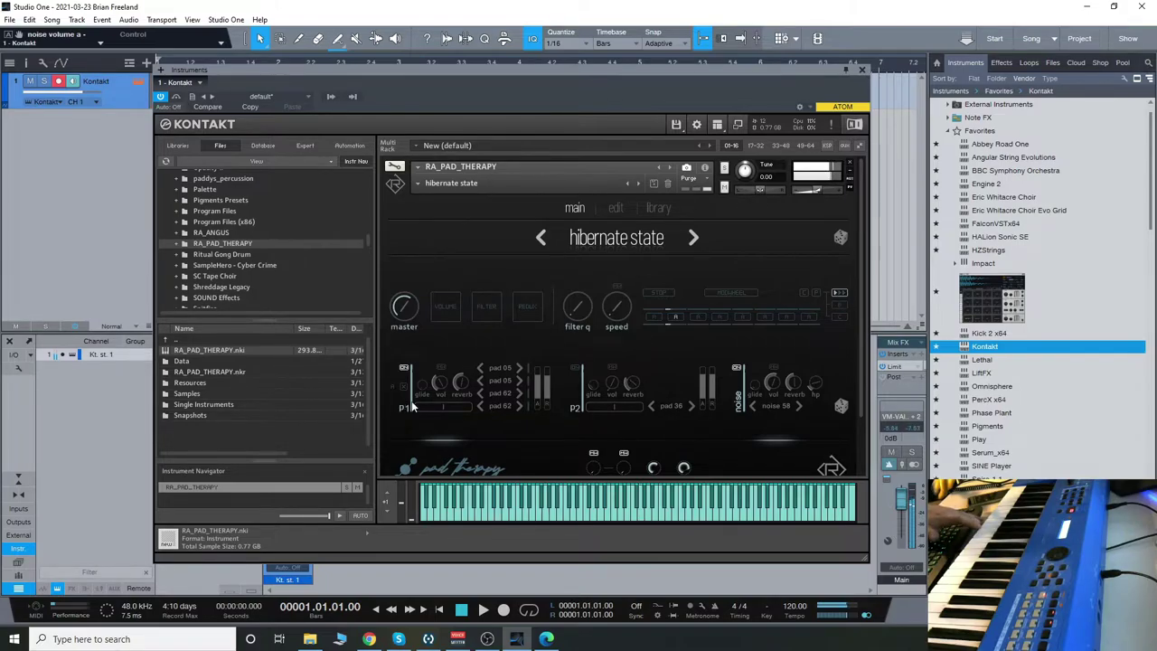
- Load the lurking lucy snapshot from the RA_PAD_THERAPY snapshot list
left_click(418, 182)
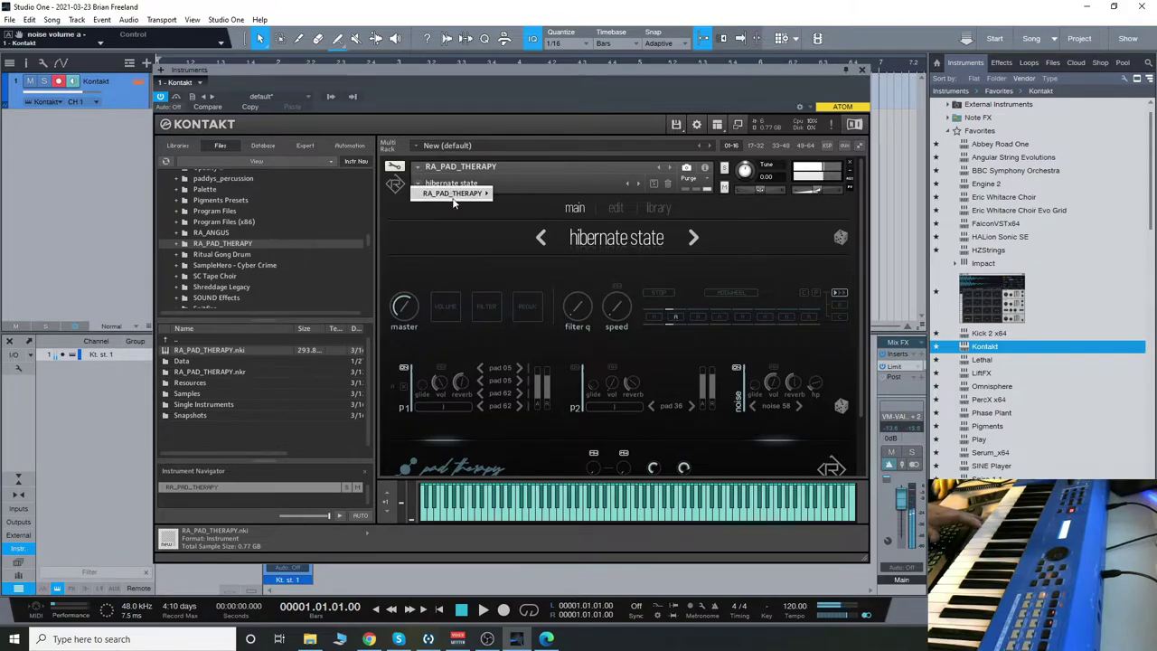
mouse_move(479, 194)
scroll(533, 379, "down", 10)
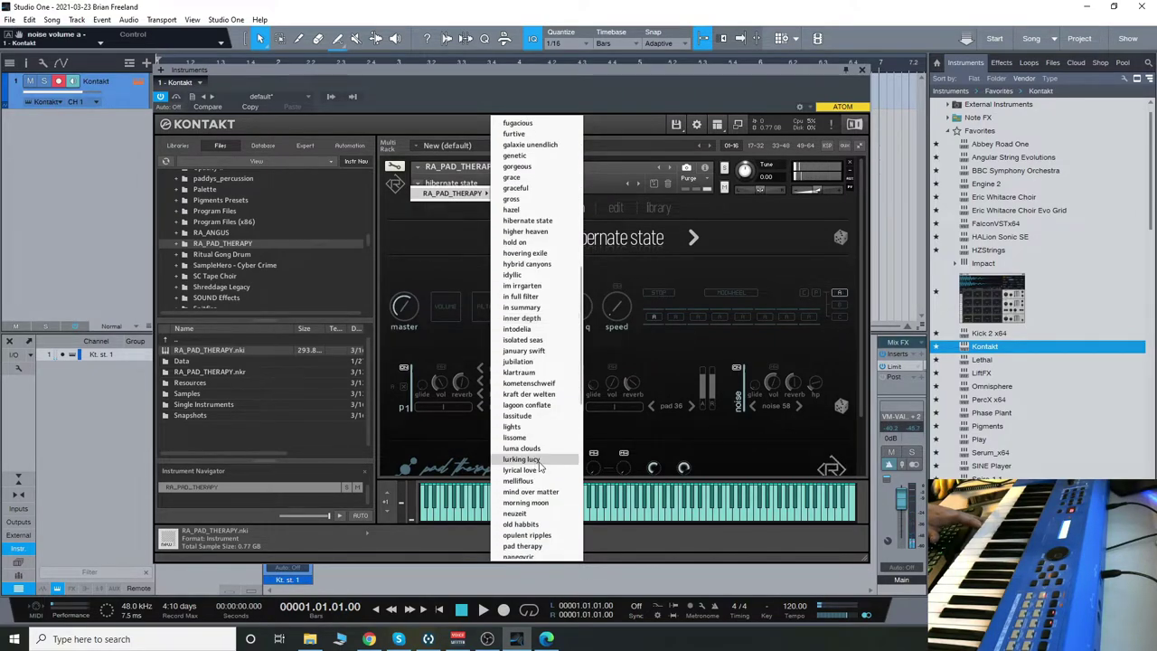
left_click(521, 459)
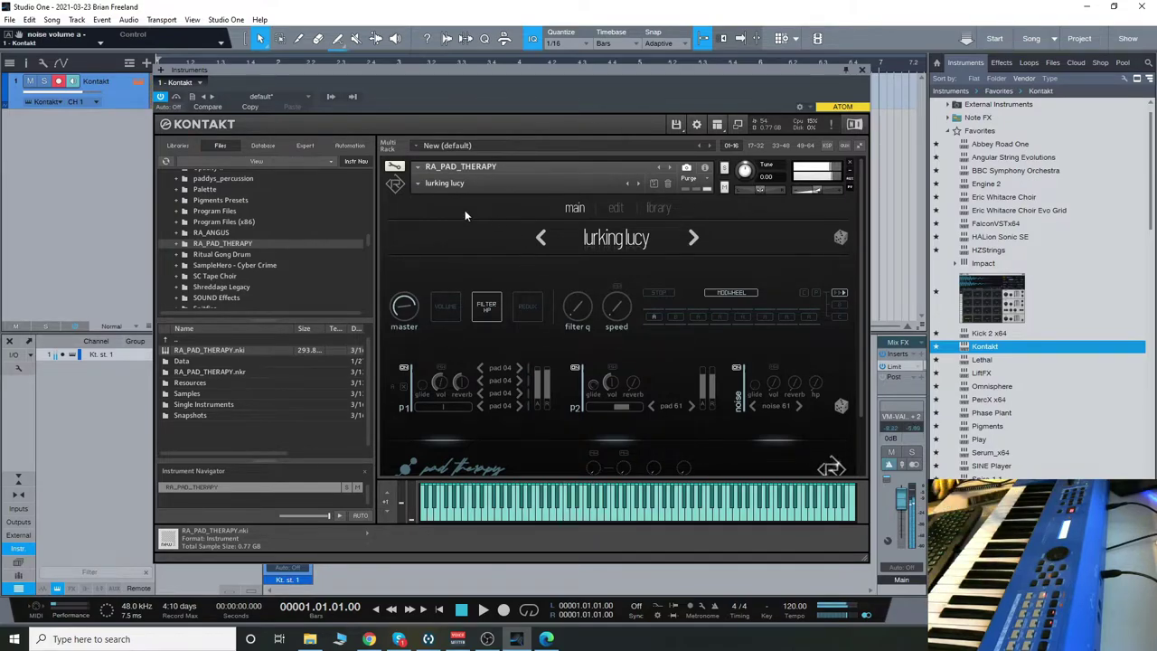
- Load the schwerkraft snapshot from the RA_PAD_THERAPY snapshot list
left_click(420, 187)
mouse_move(456, 193)
scroll(542, 470, "down", 10)
scroll(545, 471, "down", 15)
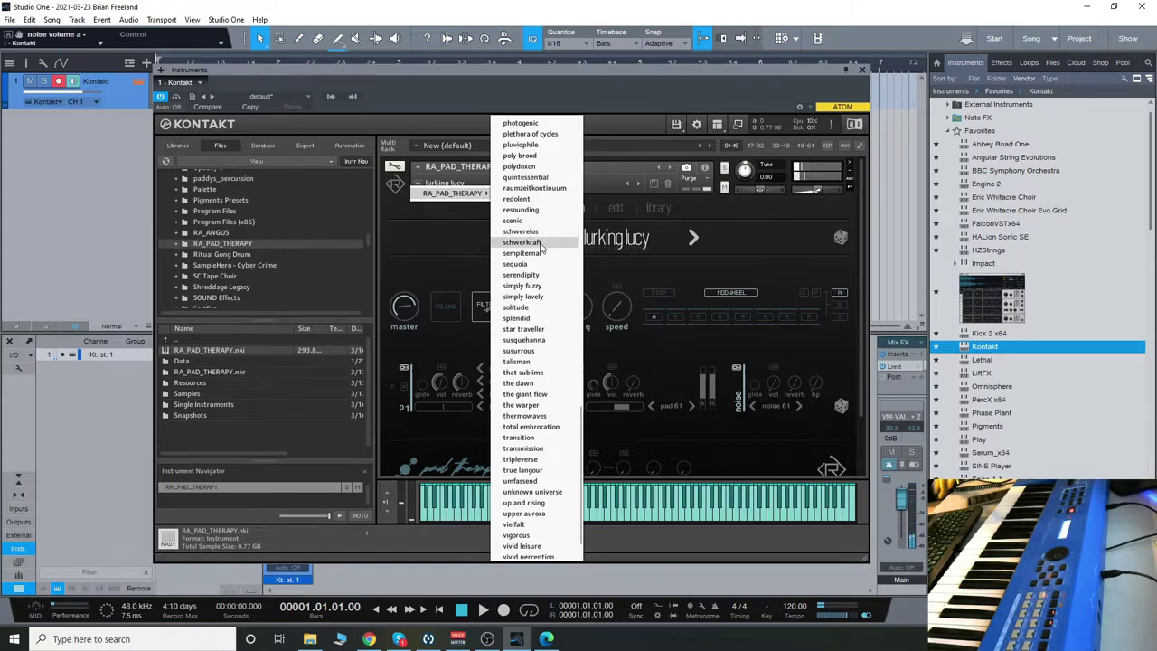
left_click(522, 242)
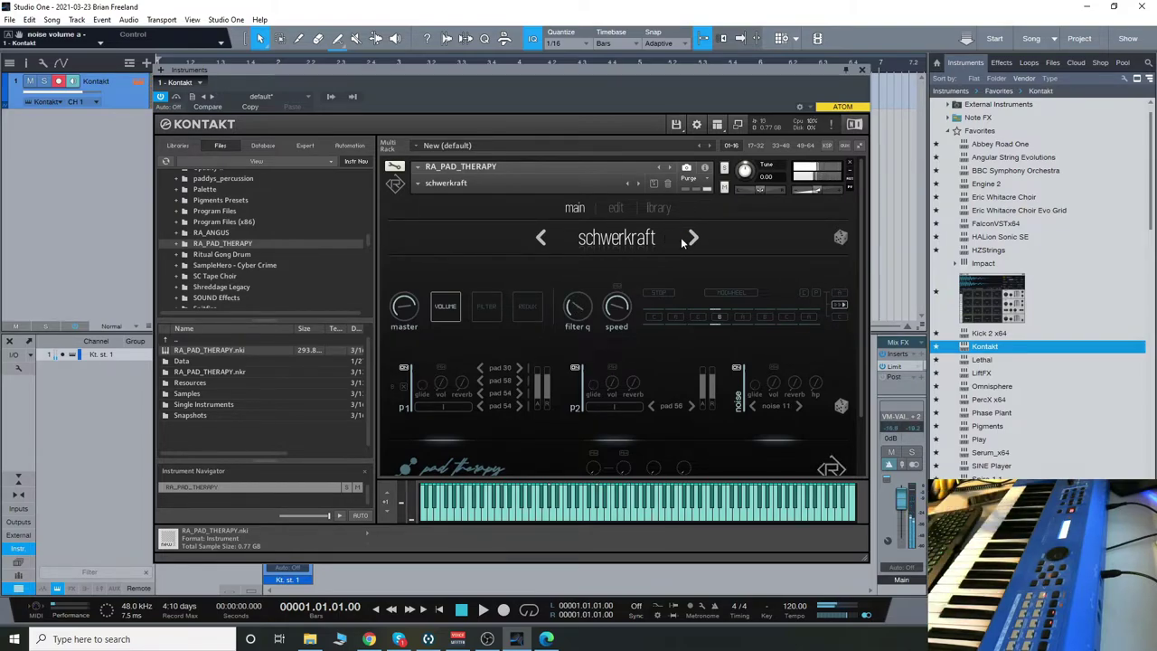
- Randomize the whole schwerkraft preset four times to audition new variations
left_click(840, 239)
left_click(841, 239)
left_click(840, 239)
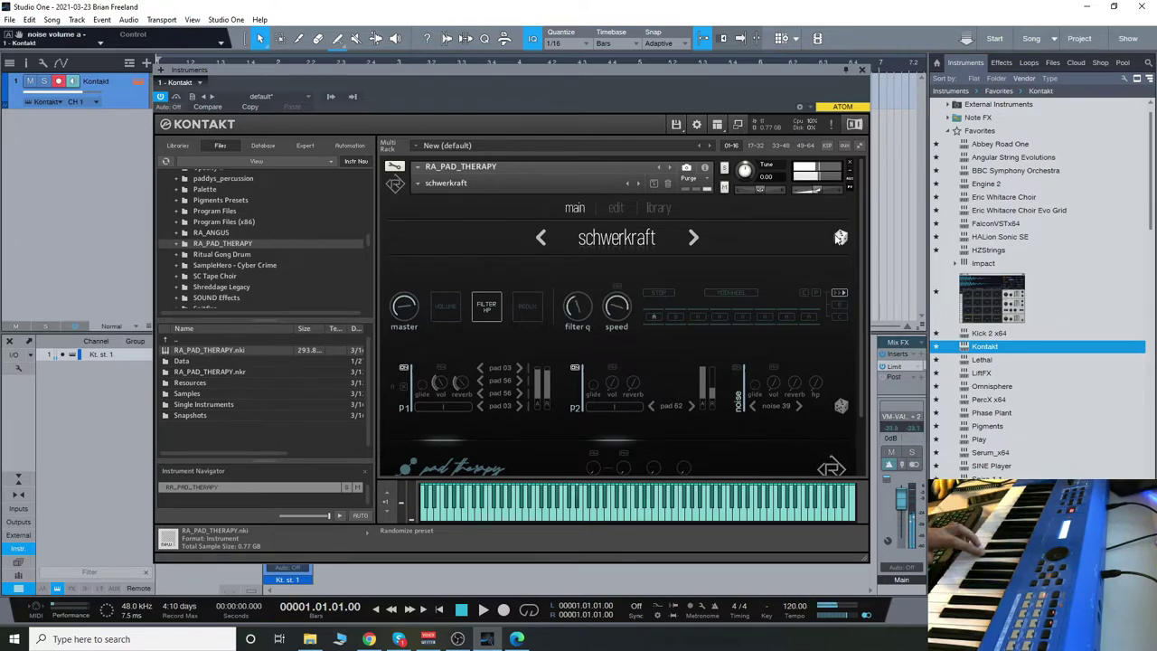
left_click(840, 238)
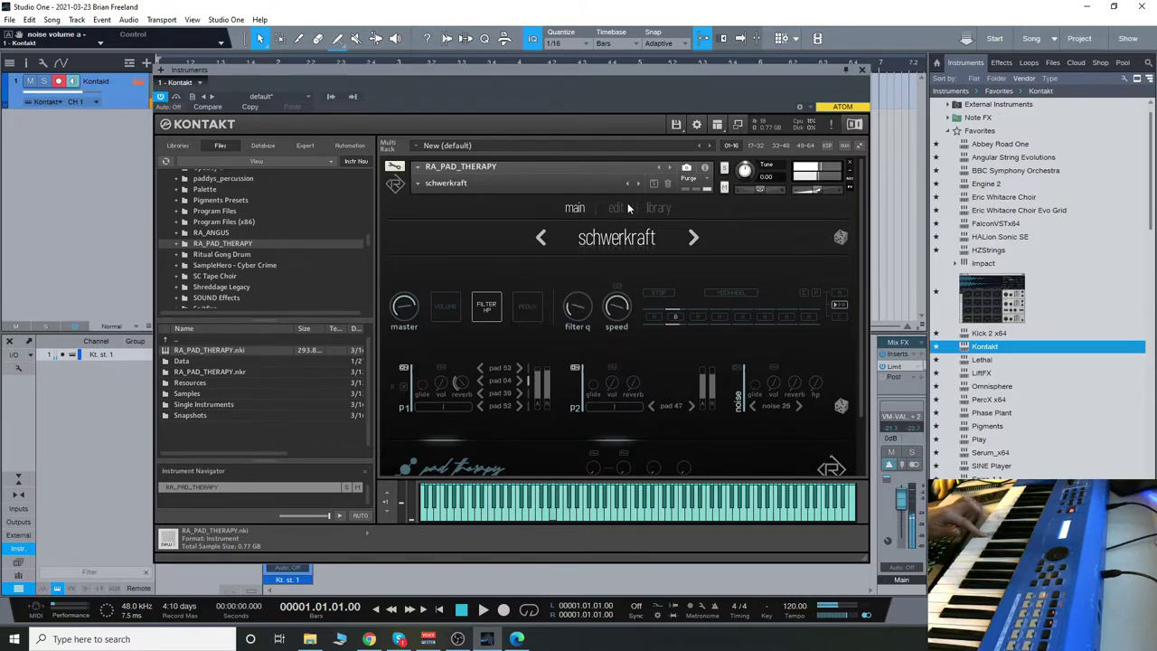
- Advance to the vigorous preset and randomize it twice
left_click(694, 238)
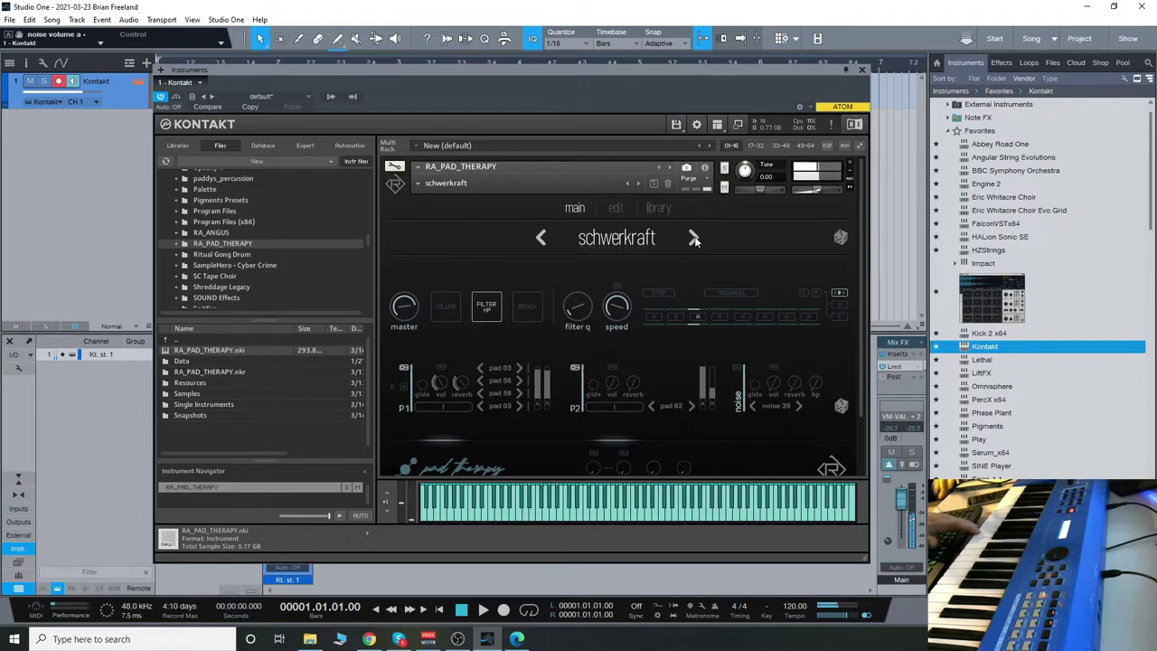
left_click(693, 238)
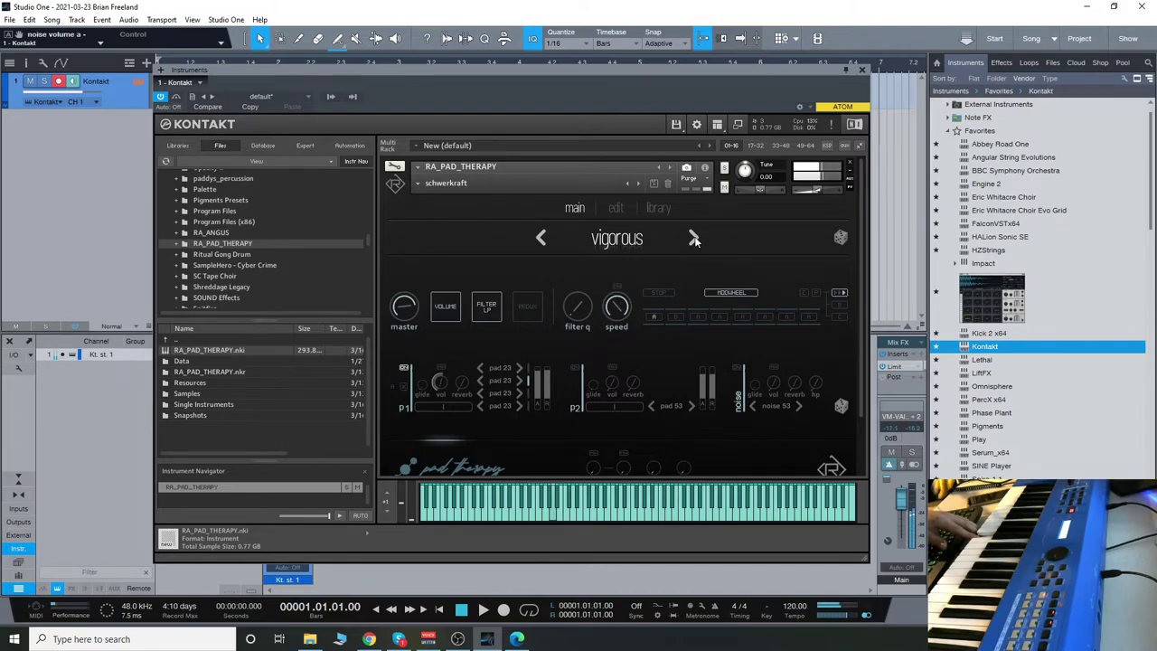
left_click(841, 238)
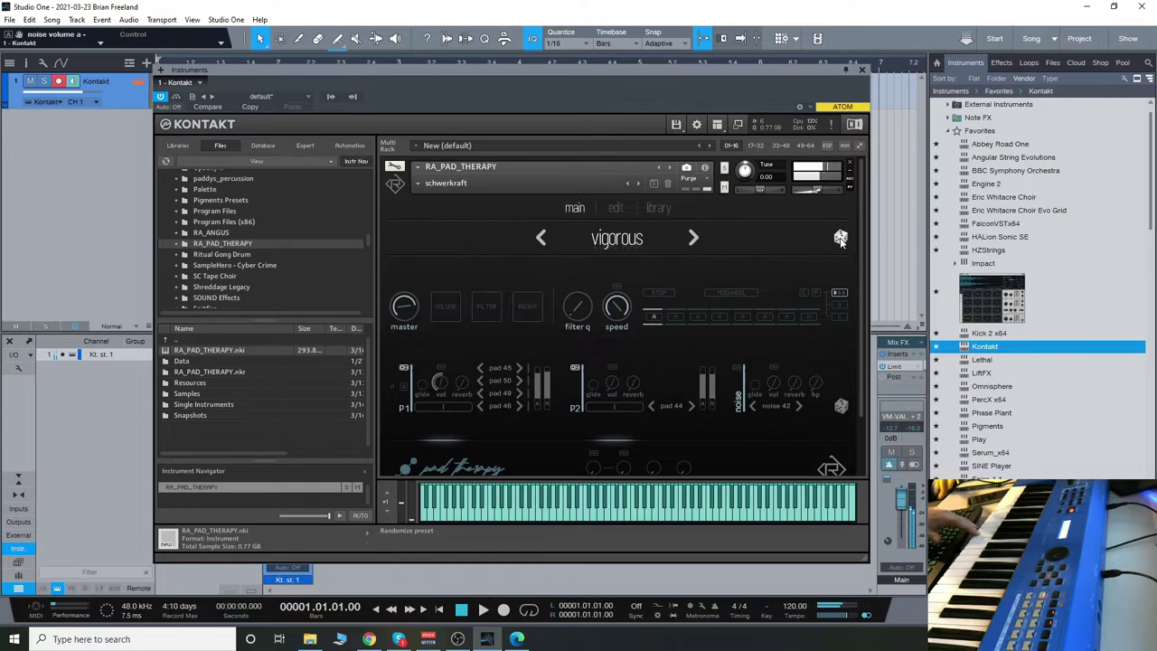
left_click(840, 238)
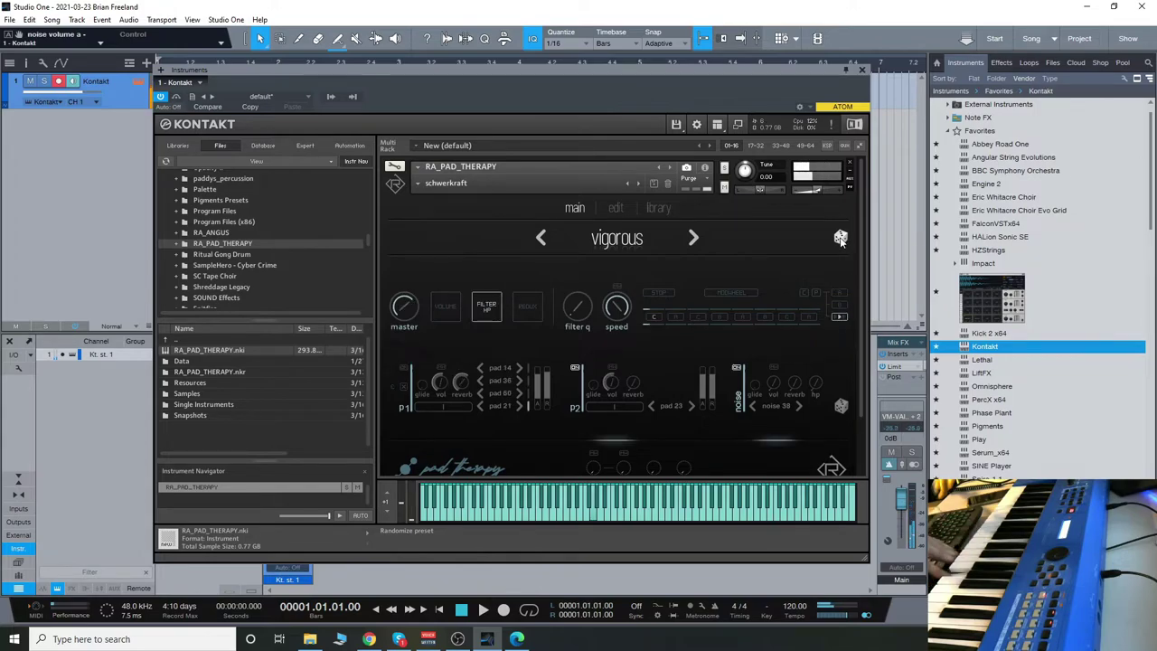
- Load the wonderwaves snapshot from the RA_PAD_THERAPY snapshot list
left_click(692, 237)
left_click(694, 238)
left_click(417, 182)
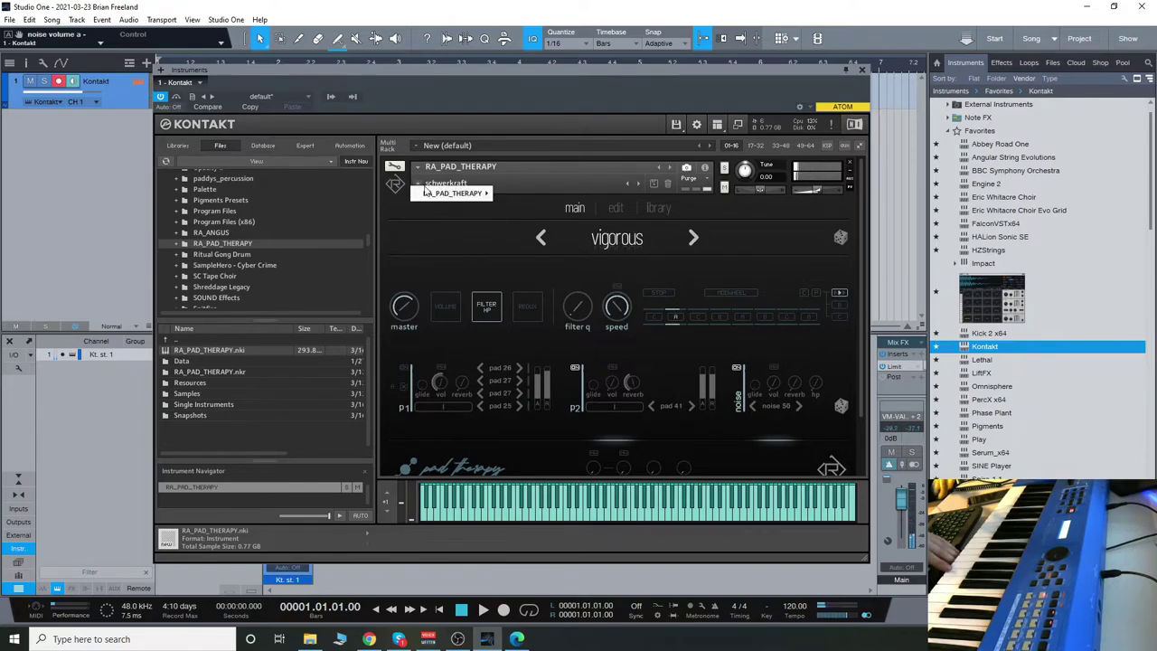
mouse_move(461, 194)
scroll(558, 490, "down", 15)
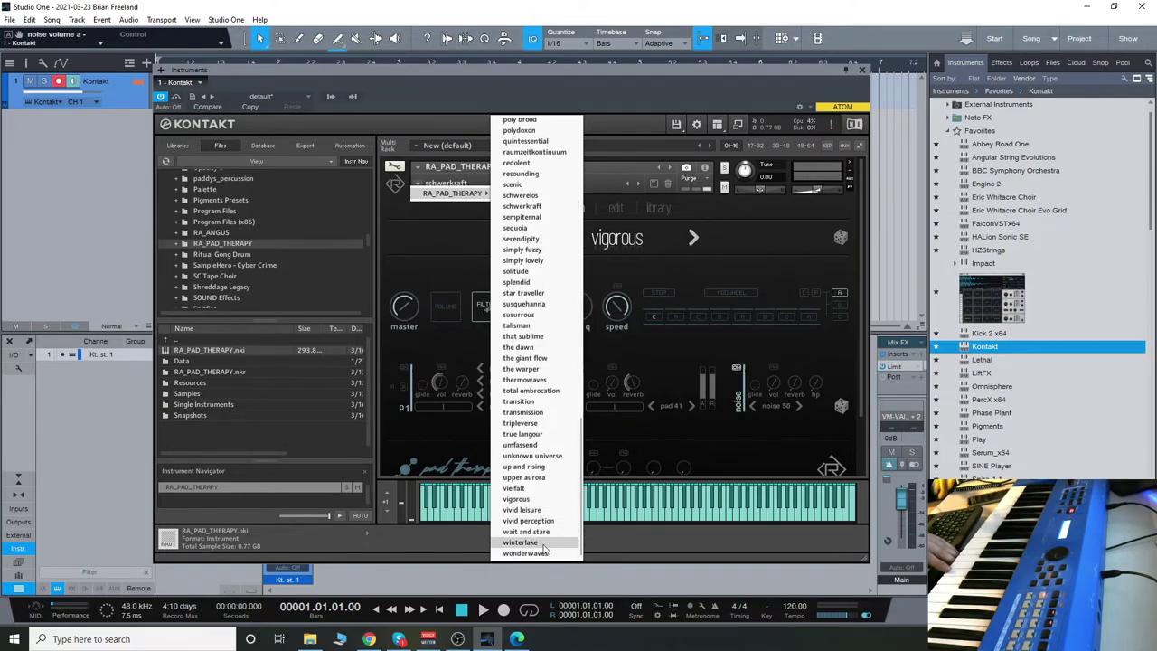
left_click(543, 552)
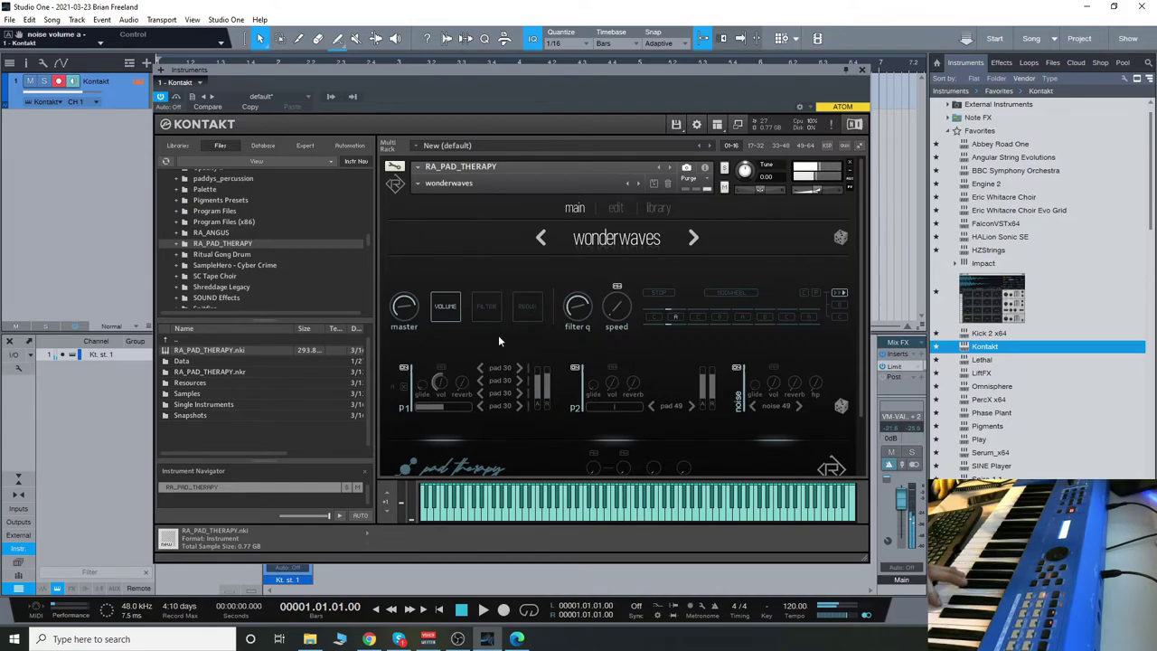
- Set the four P1 layer sounds of wonderwaves to pad 31, pad 54, pad 03 and pad 62
left_click(519, 368)
left_click(499, 380)
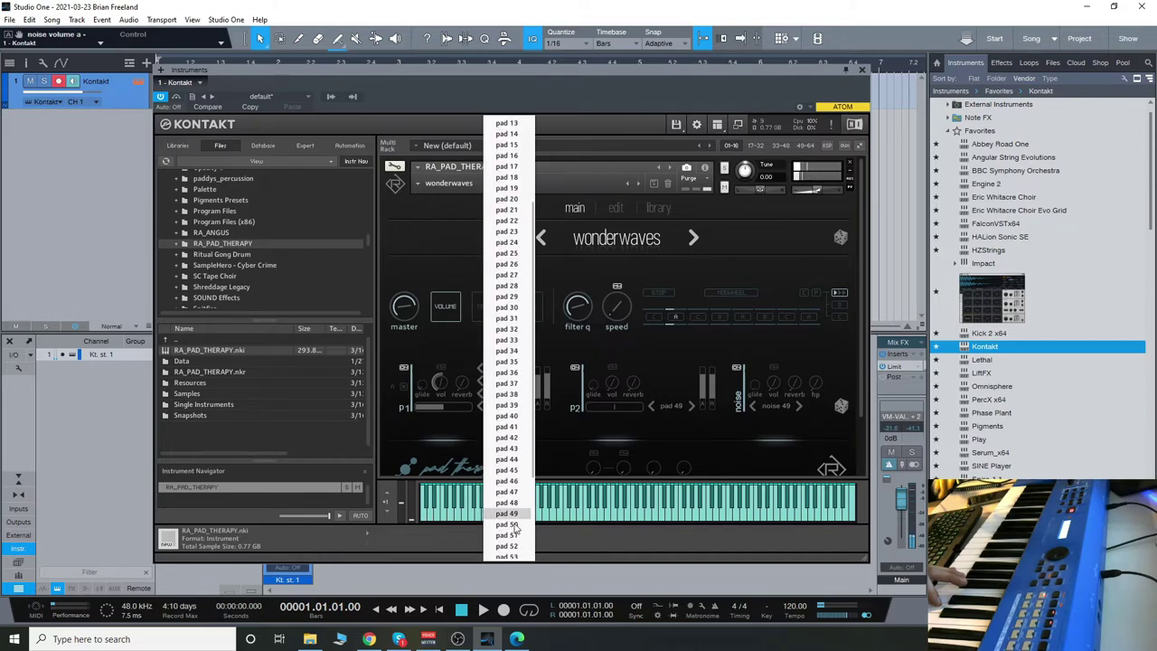
left_click(509, 464)
left_click(505, 398)
left_click(506, 146)
left_click(508, 416)
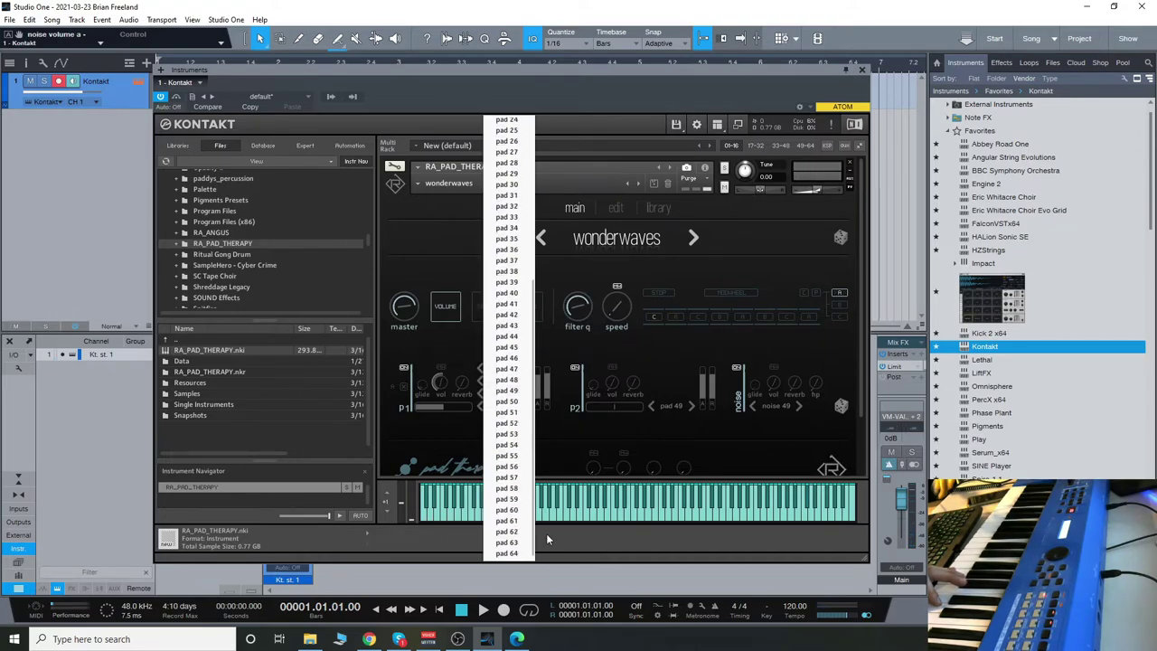
left_click(515, 534)
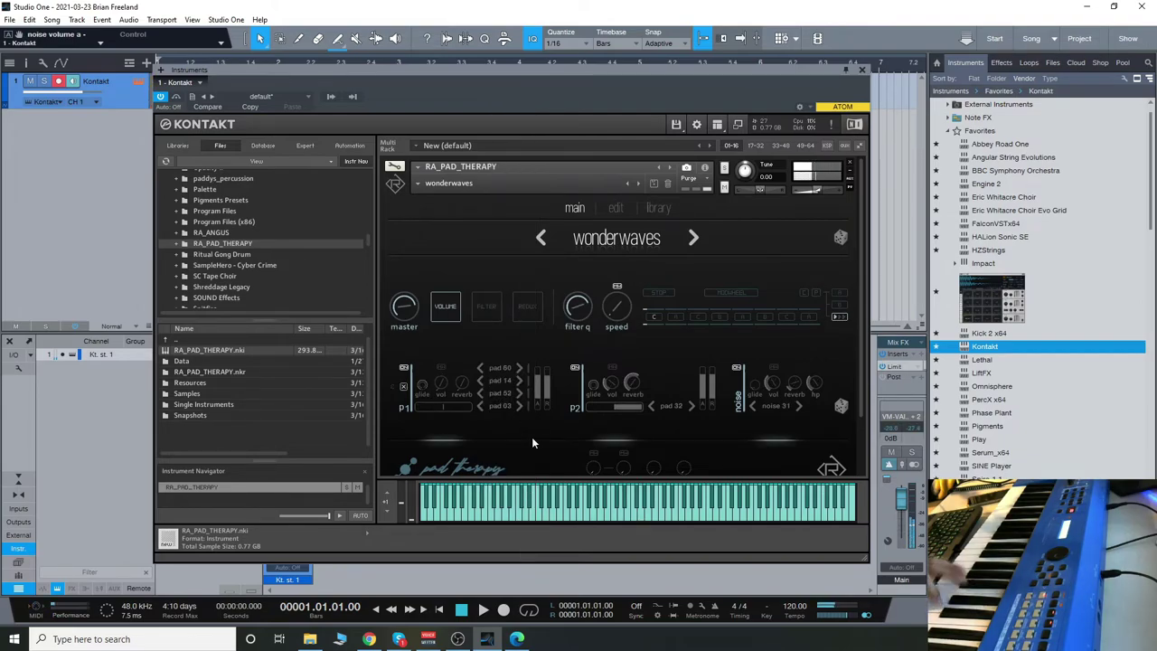
- Change P1's first, second and fourth sounds to pad 63, pad 16 and pad 57, and toggle P1's x switch
left_click(513, 407)
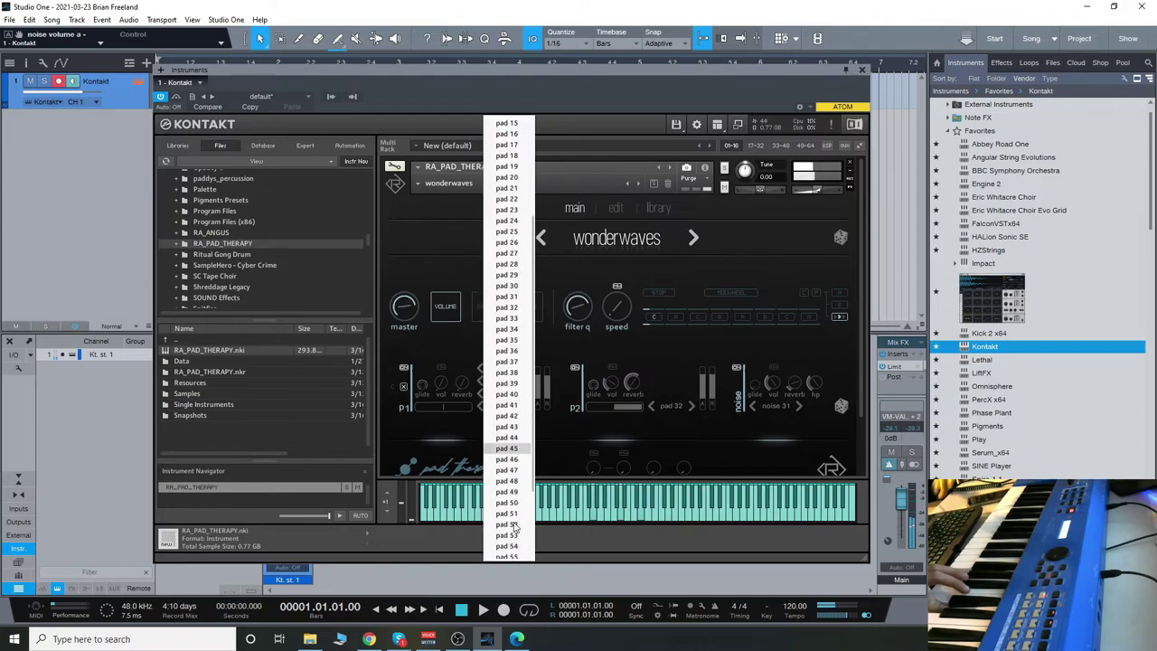
left_click(516, 536)
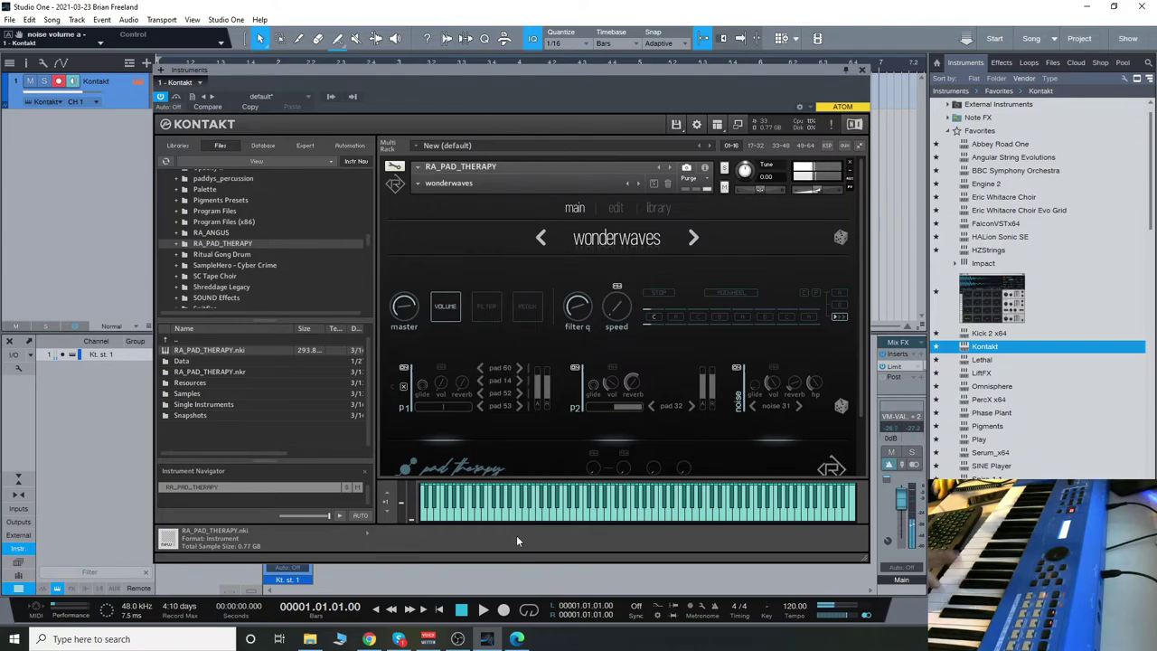
left_click(519, 381)
left_click(518, 381)
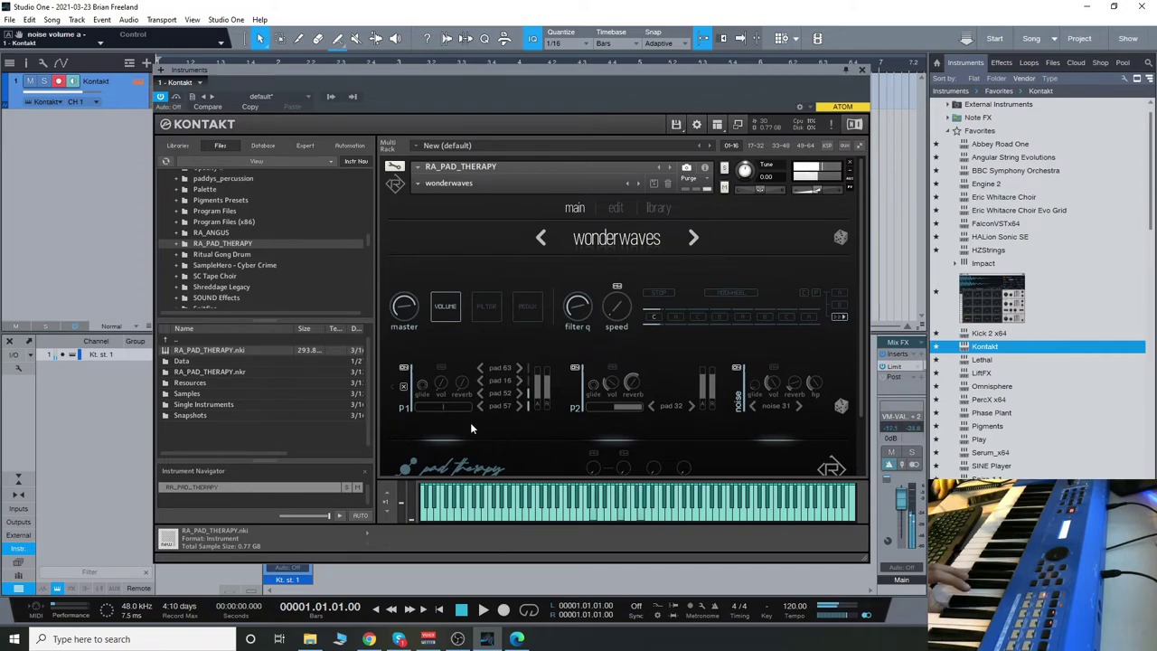
left_click(403, 387)
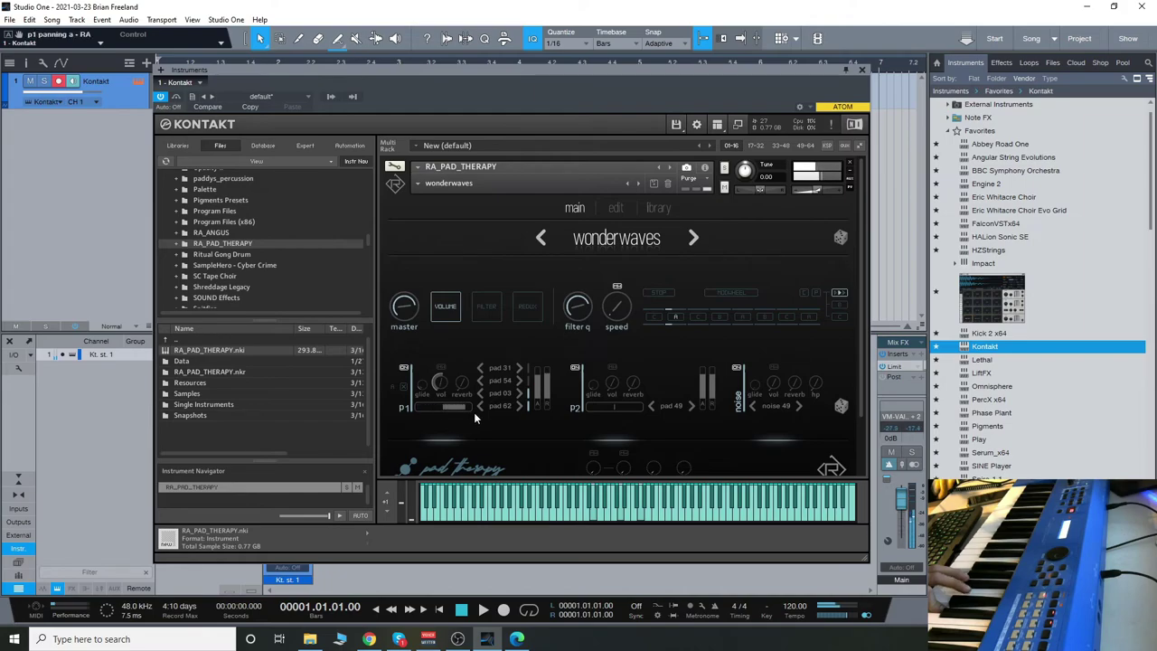
- Advance to the next snapshot, a cuddly place
left_click(638, 183)
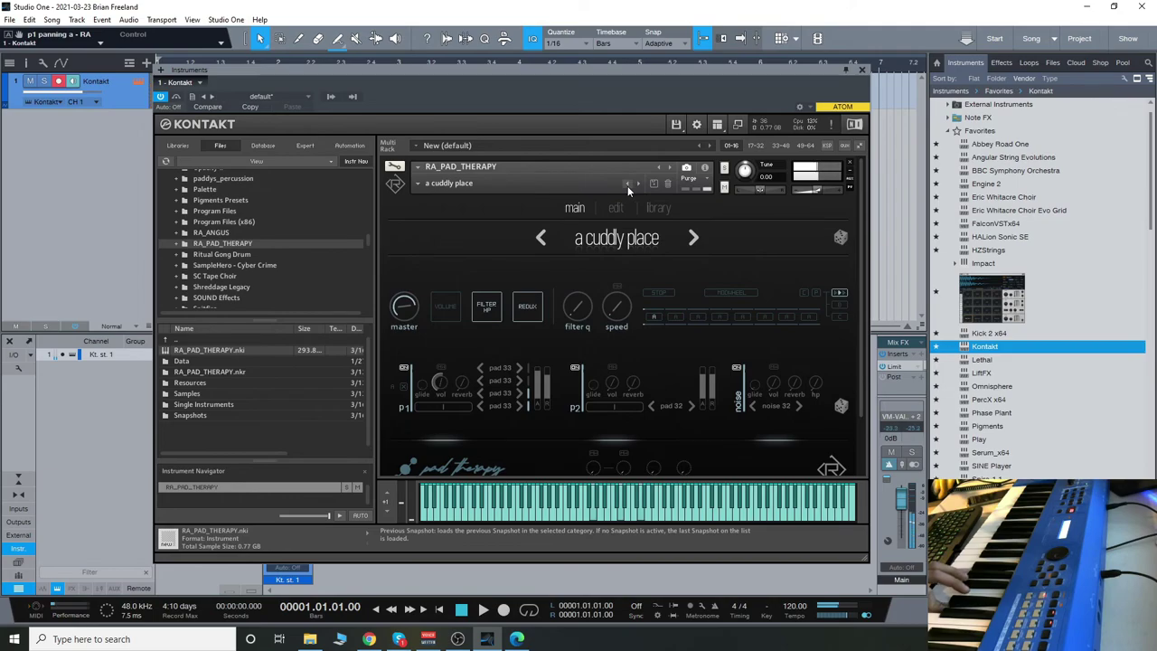